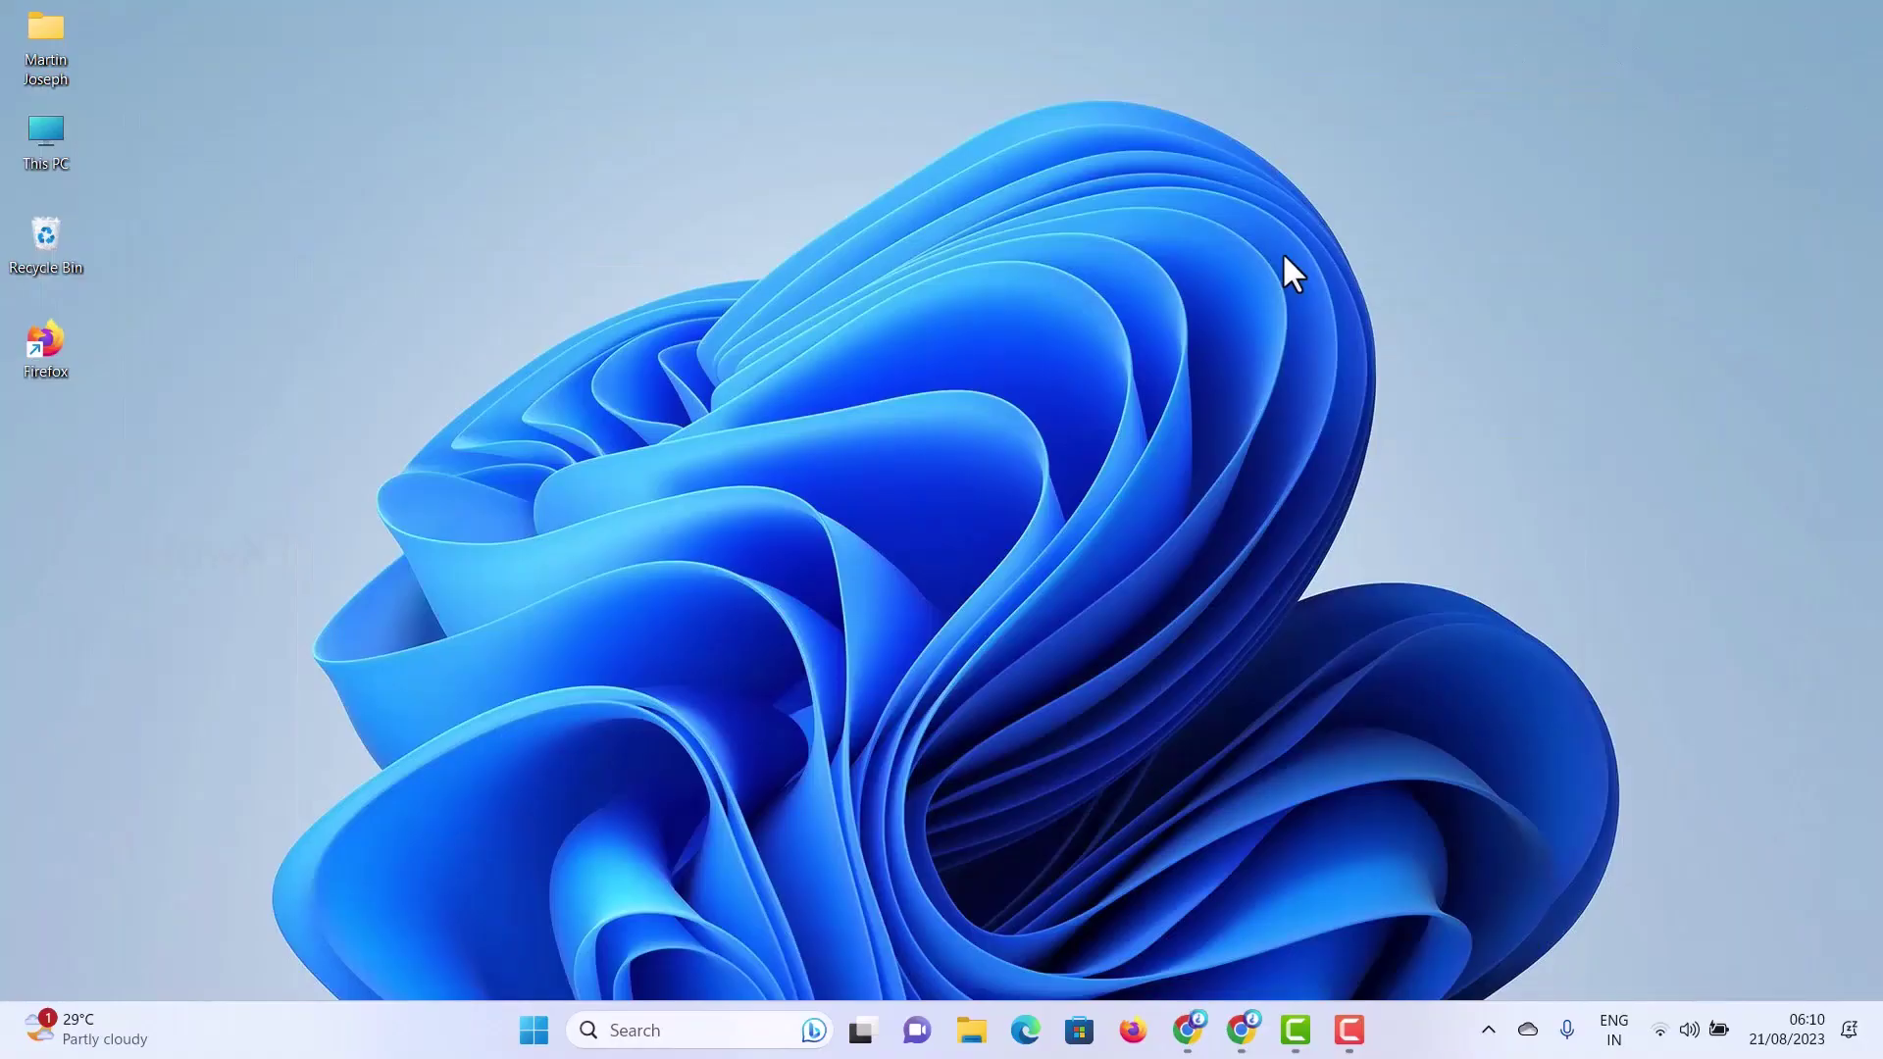
# Step: Bring up the Gmail inbox, open and close a blank draft, then show Quick settings
pyautogui.click(1187, 1030)
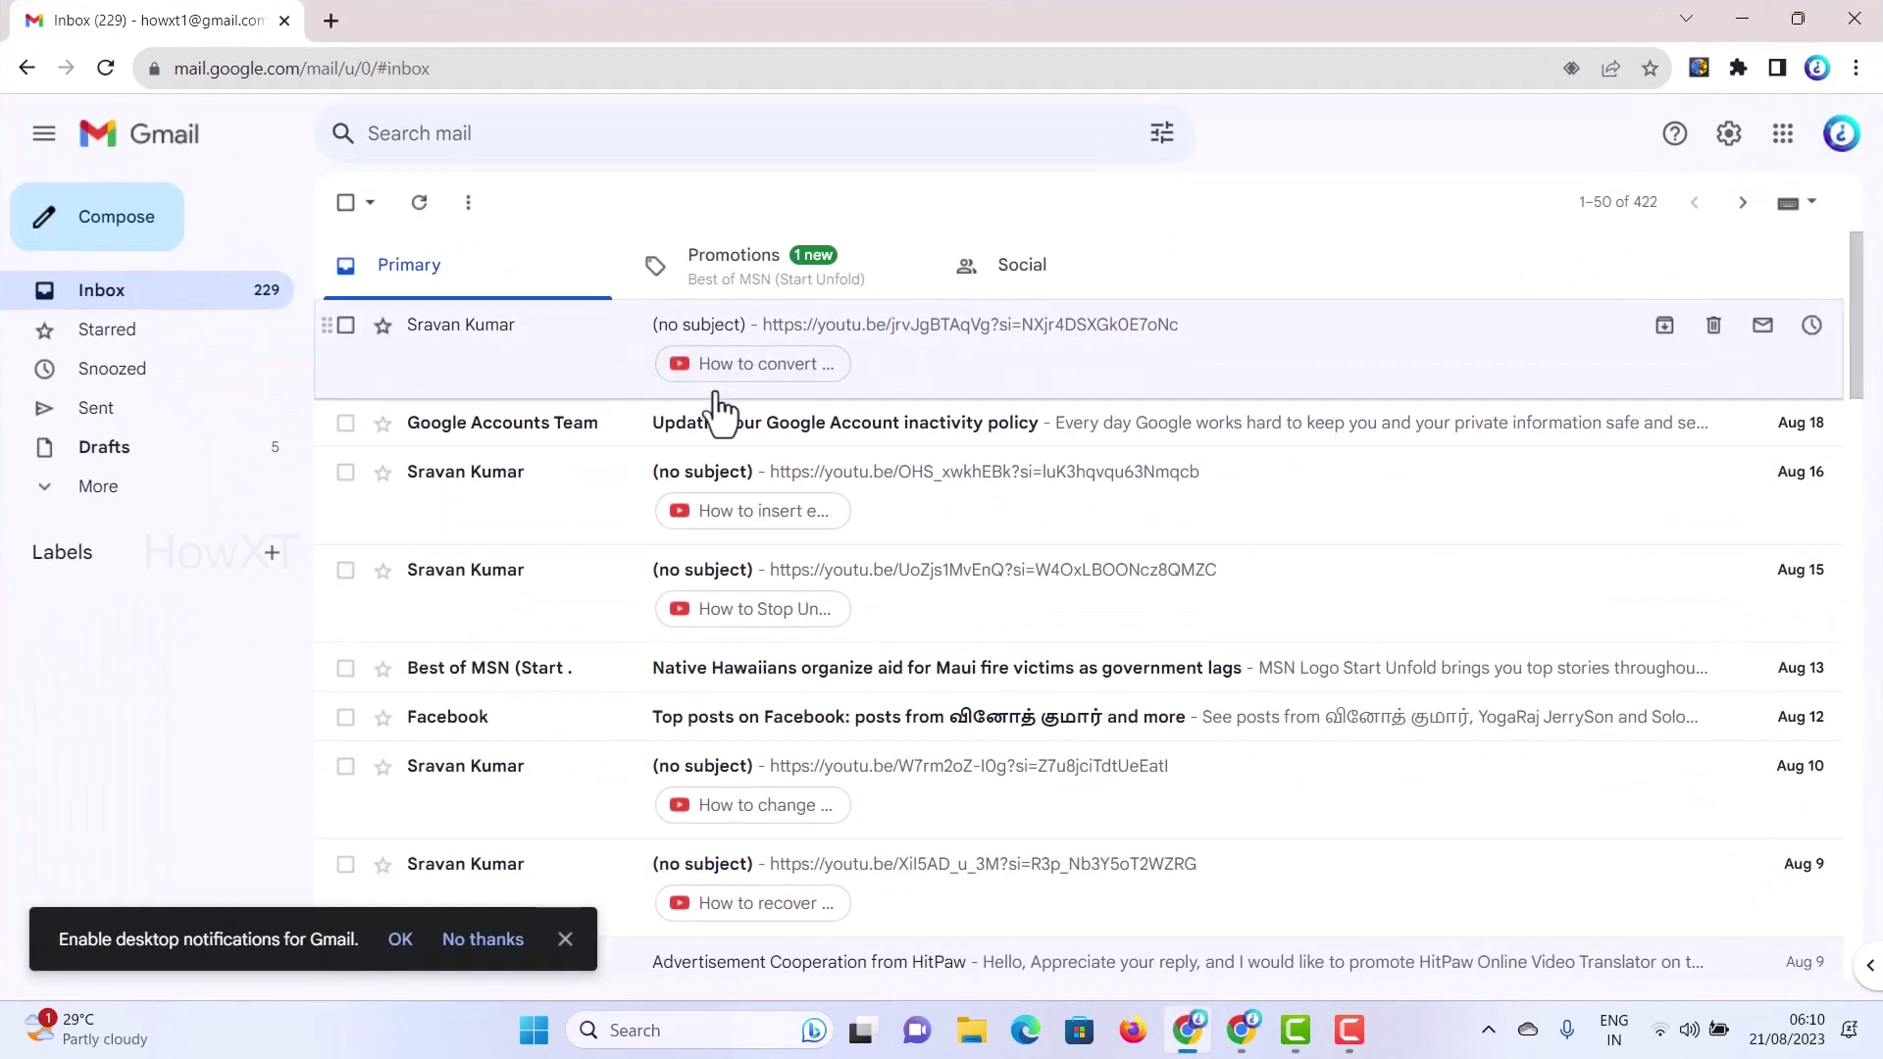
pyautogui.click(115, 220)
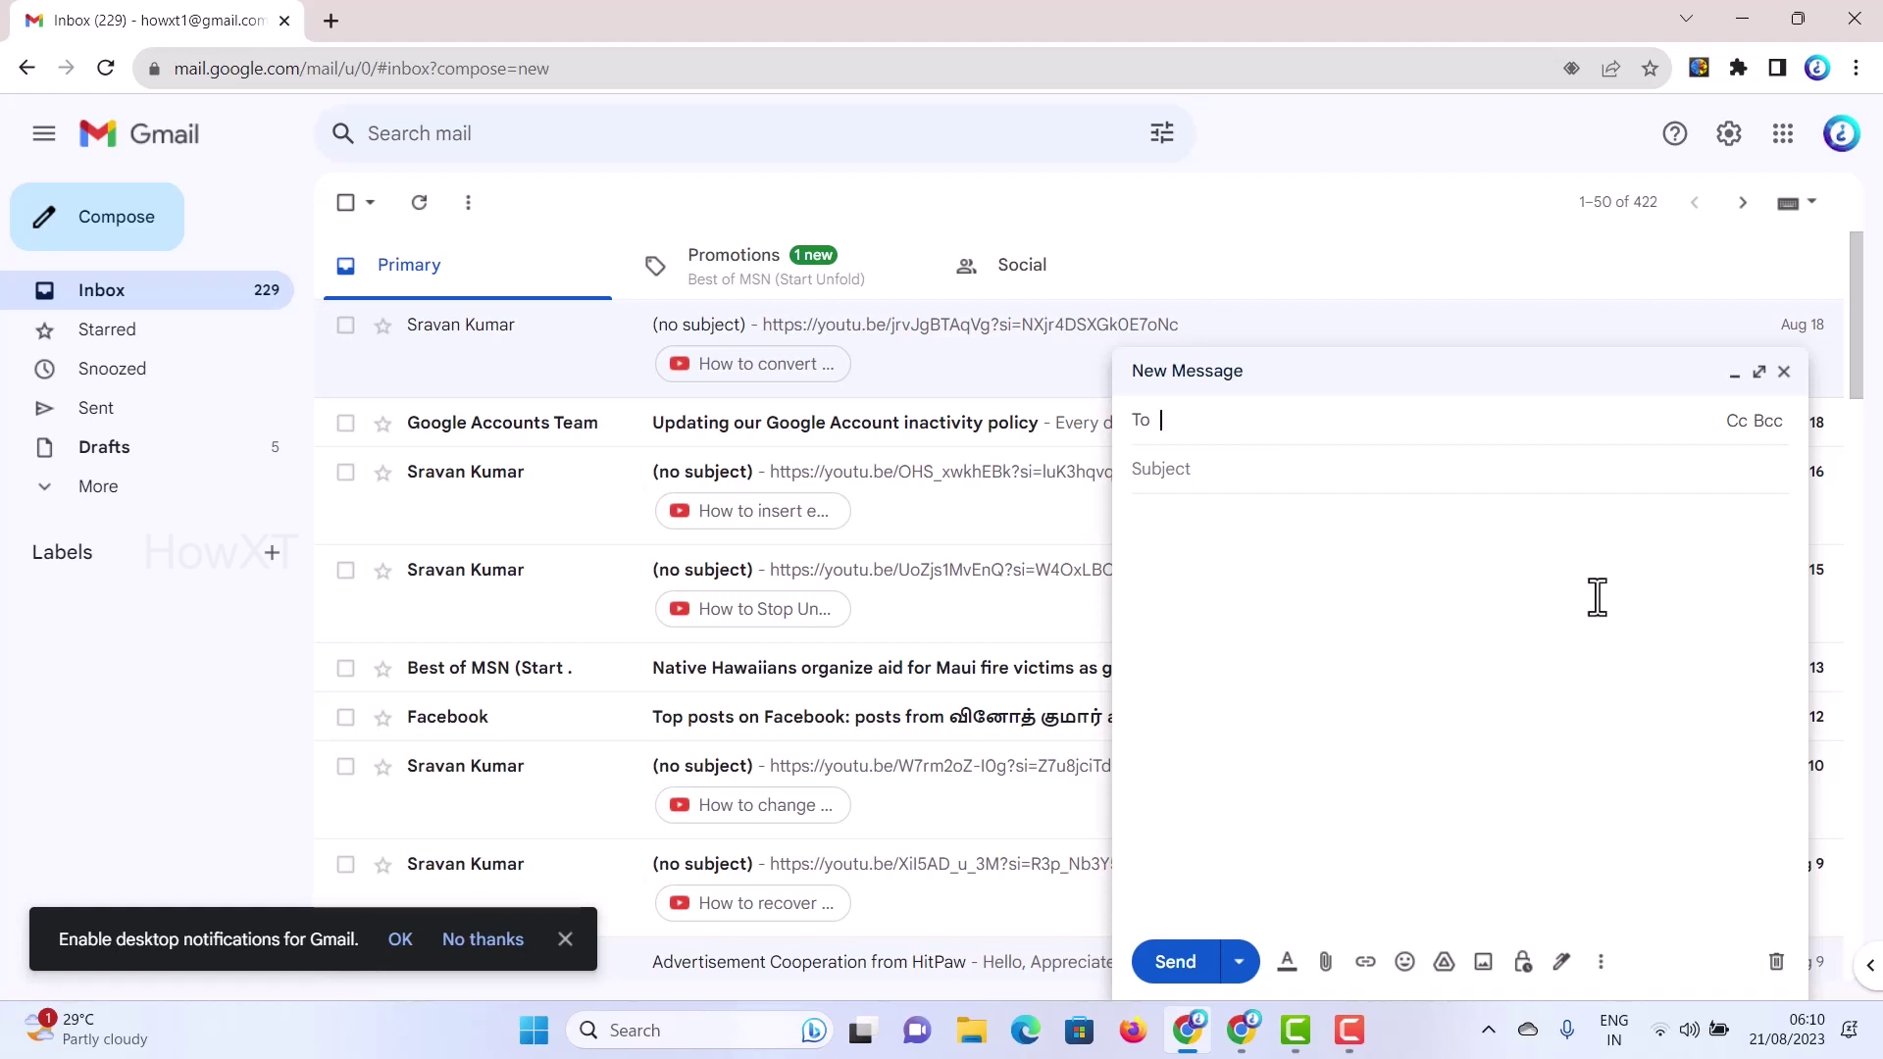
pyautogui.click(1783, 372)
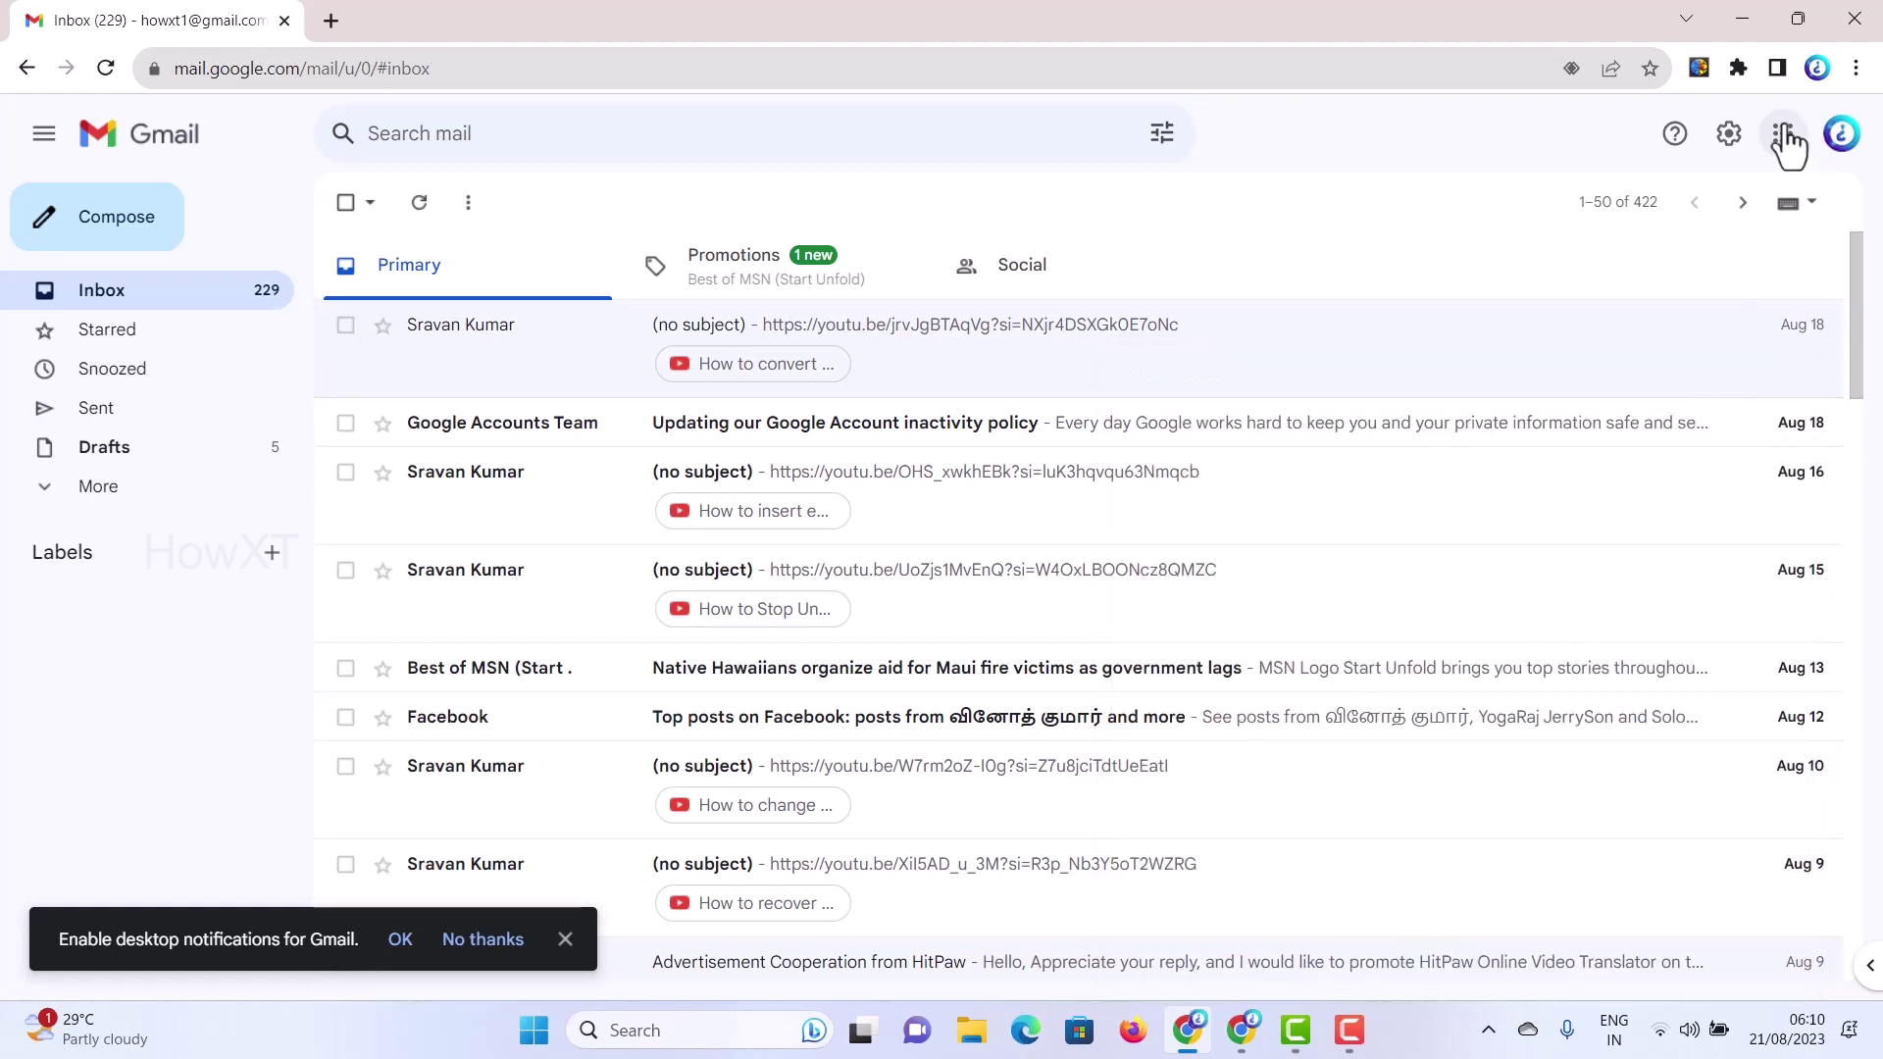
pyautogui.click(1727, 137)
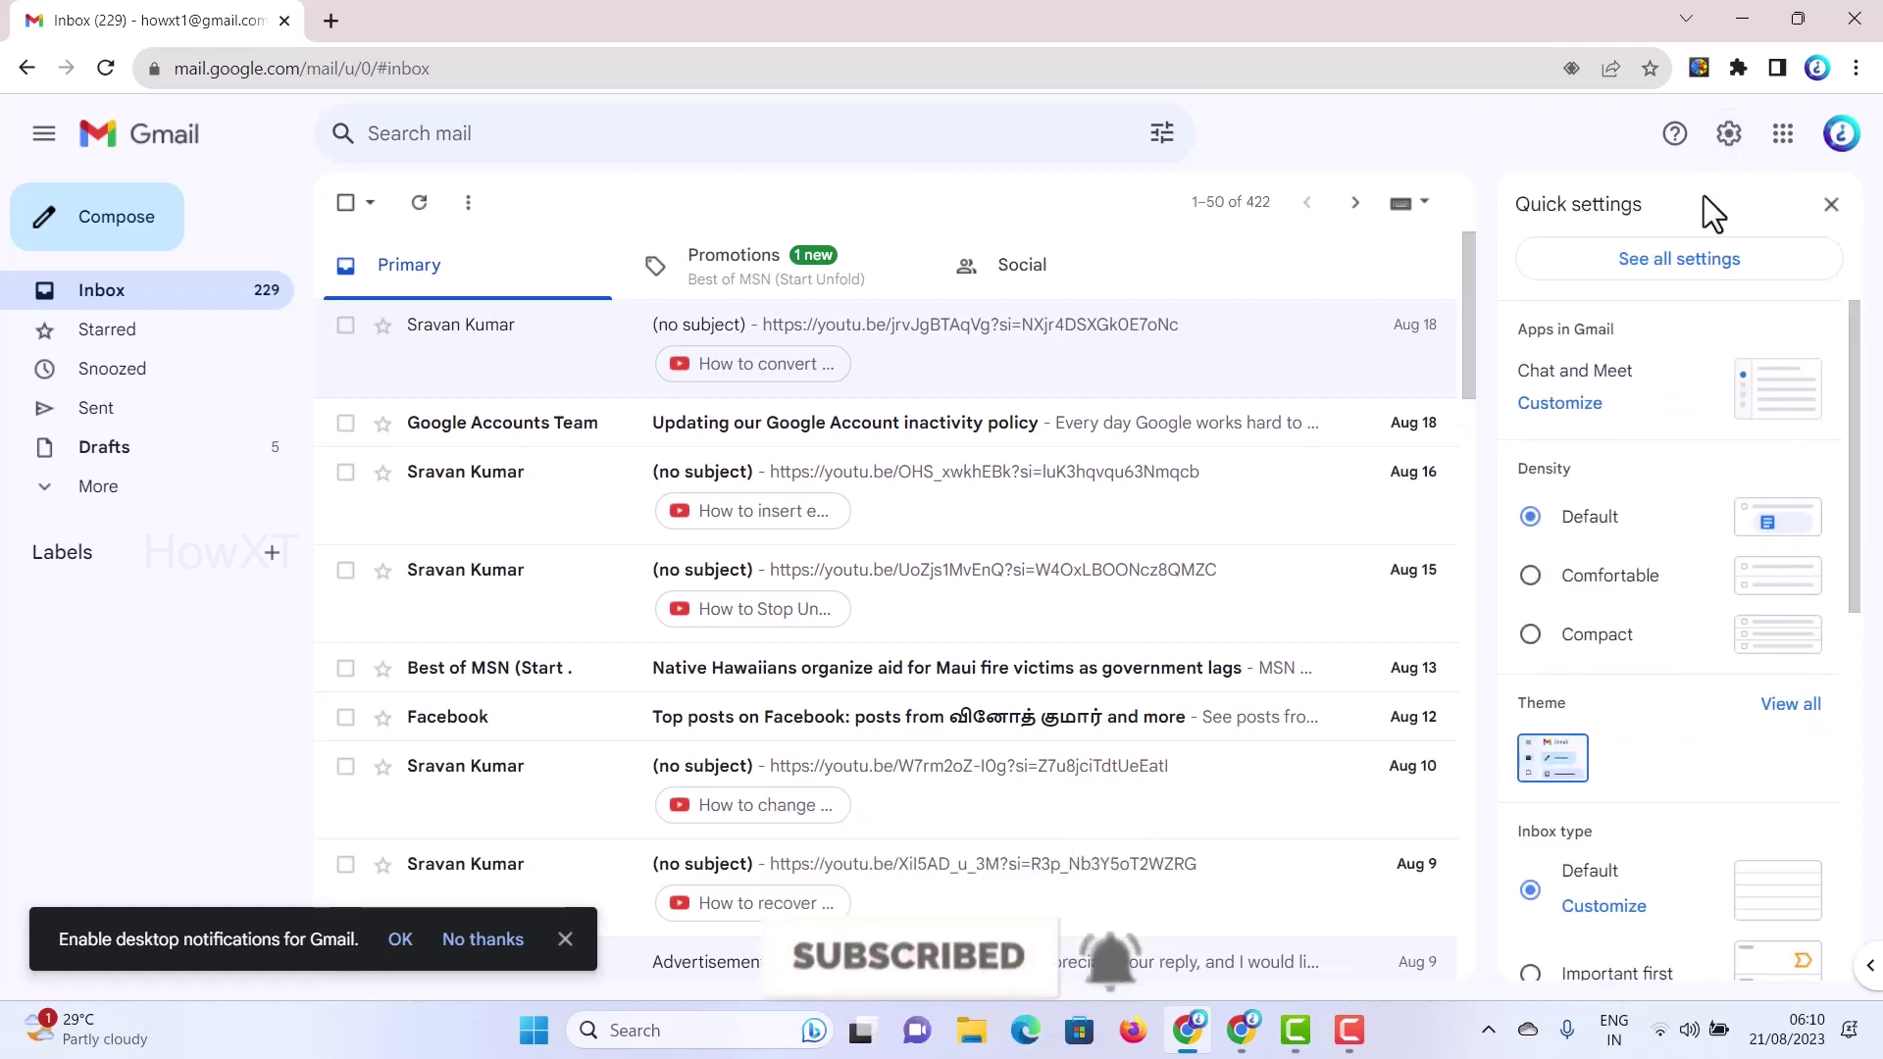
# Step: Open the full General settings and scroll to the Signature section reading 'No signatures'
pyautogui.click(1685, 282)
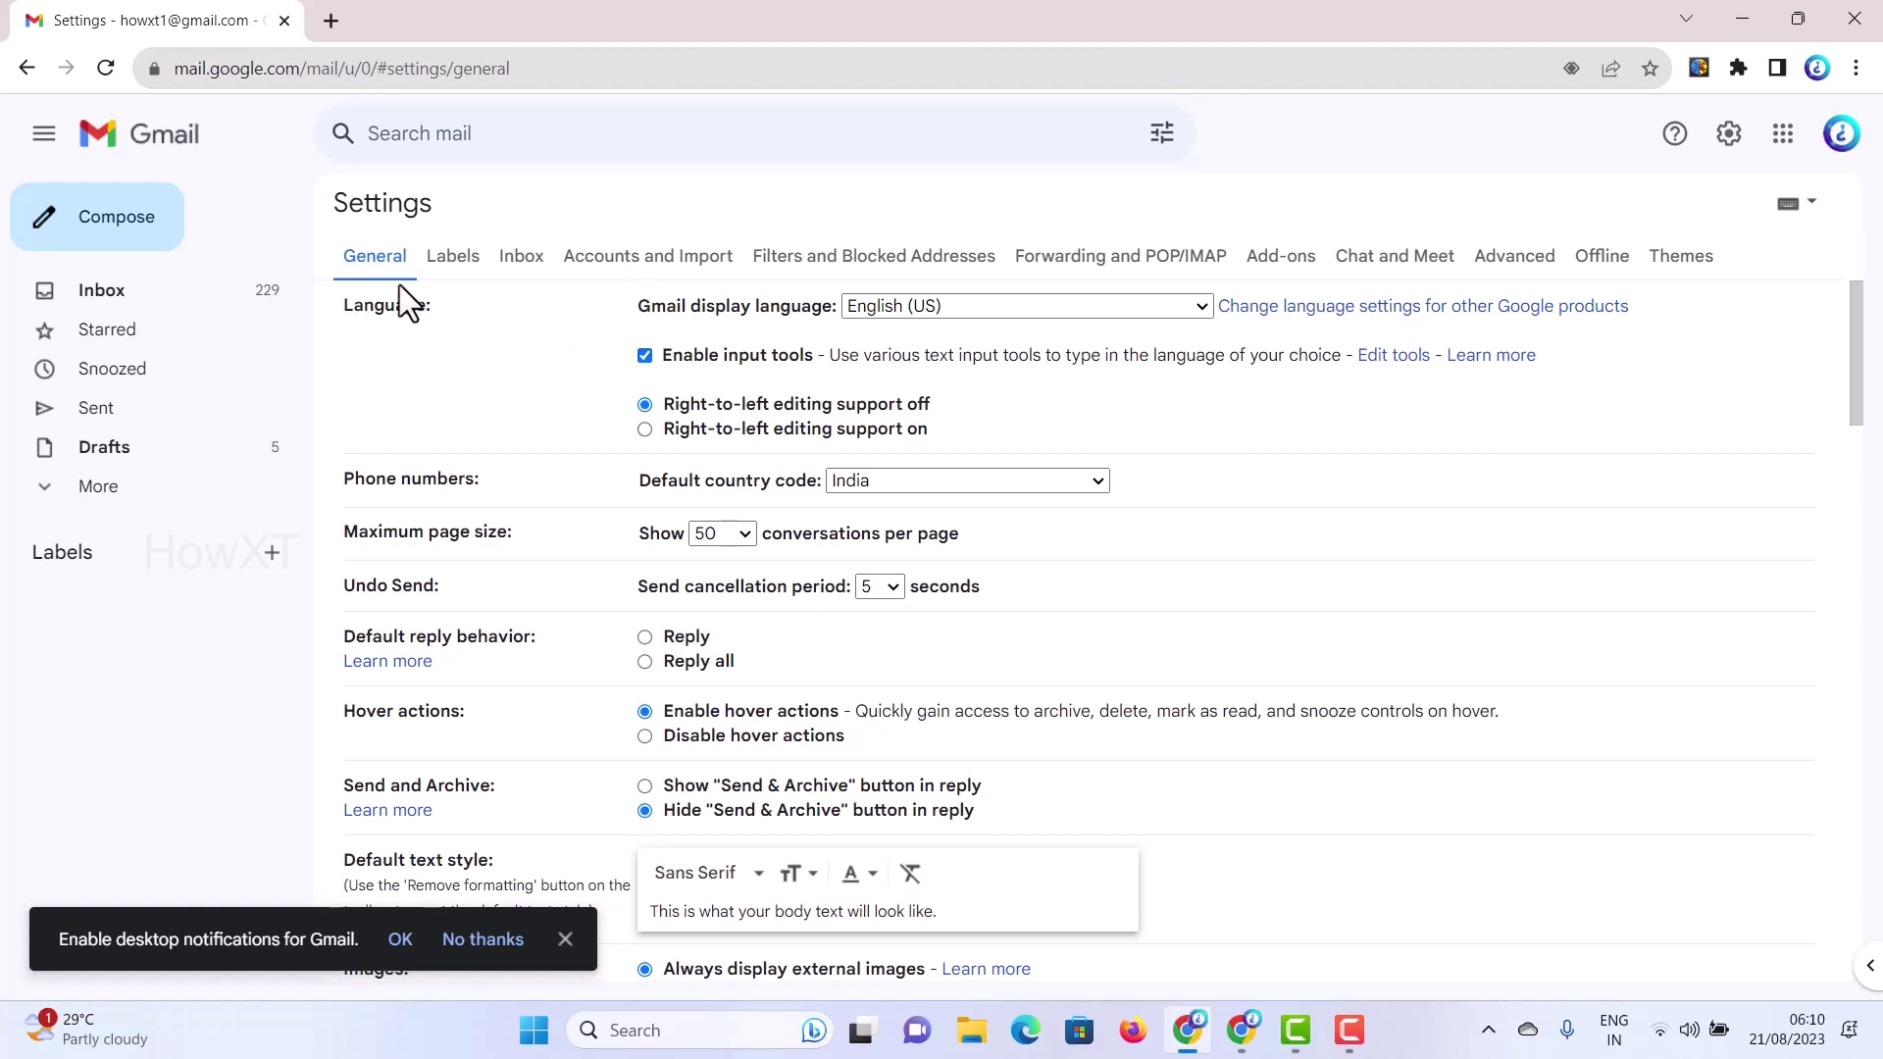
pyautogui.scroll(-10, 443, 433)
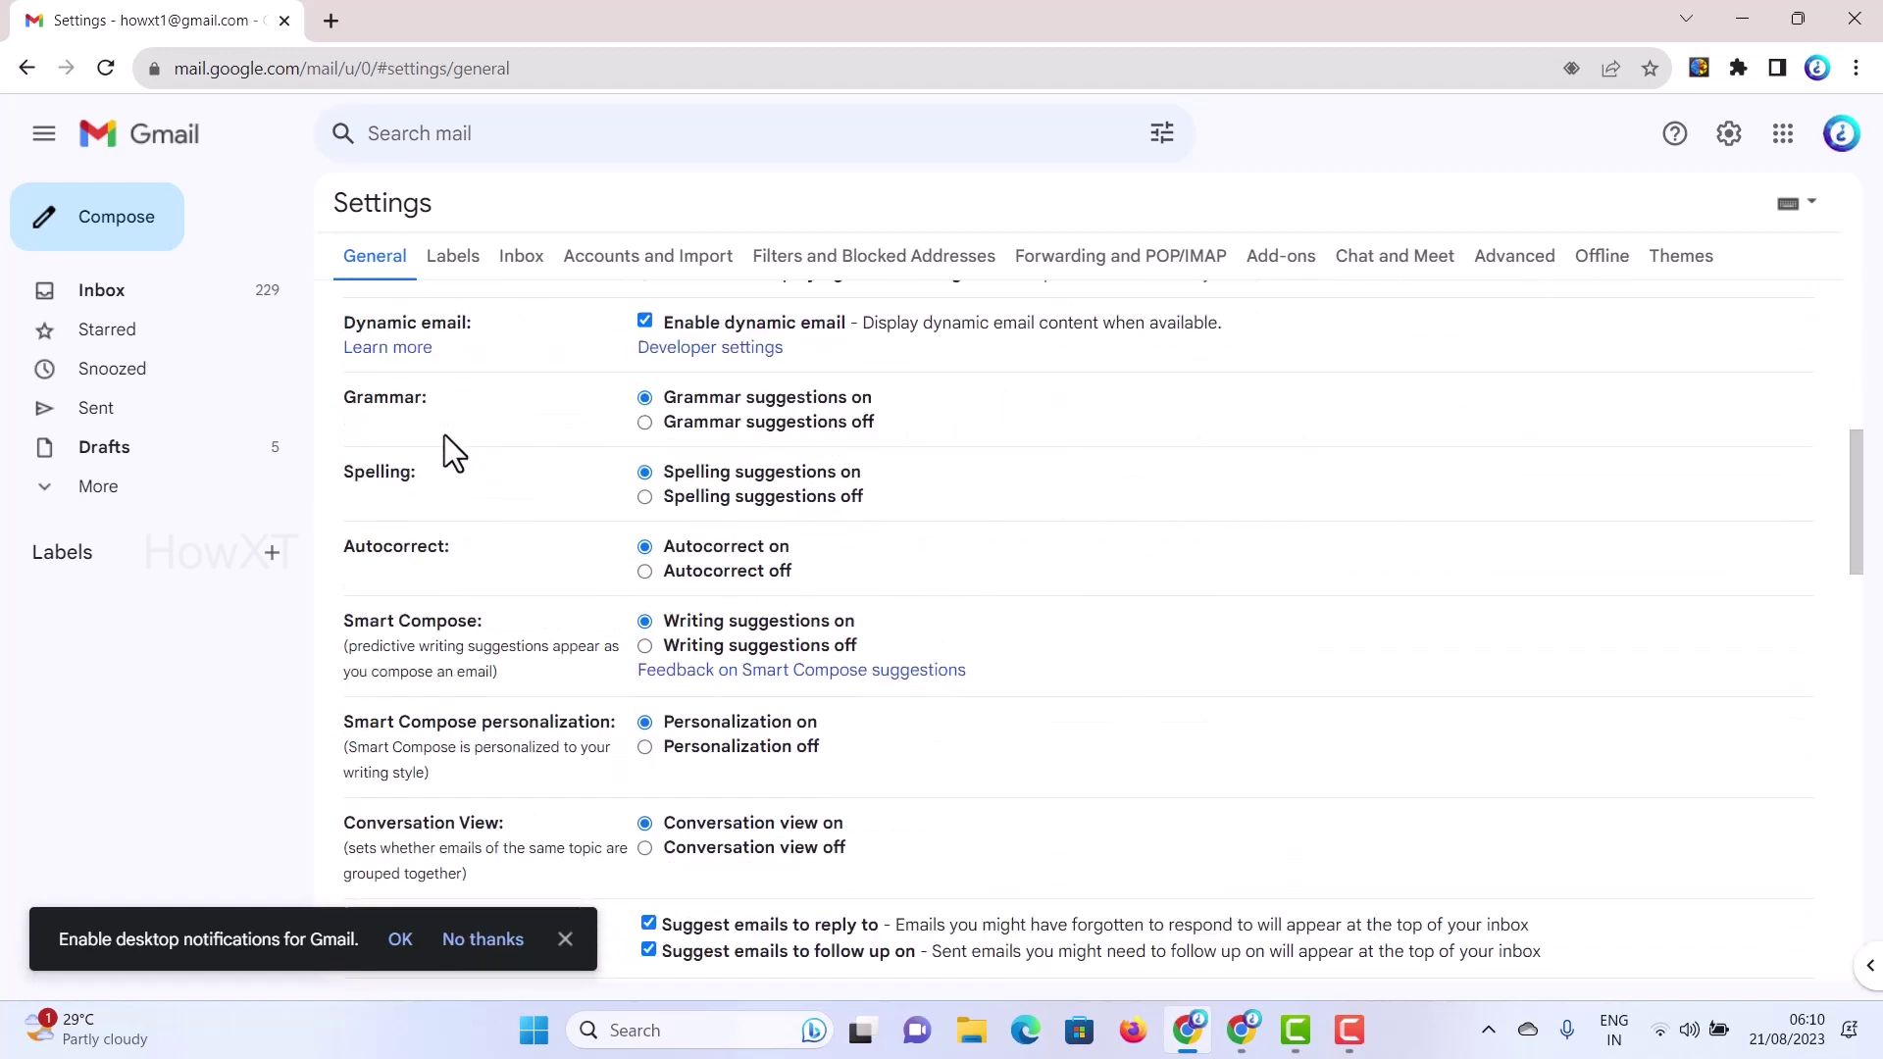
pyautogui.scroll(-8, 444, 437)
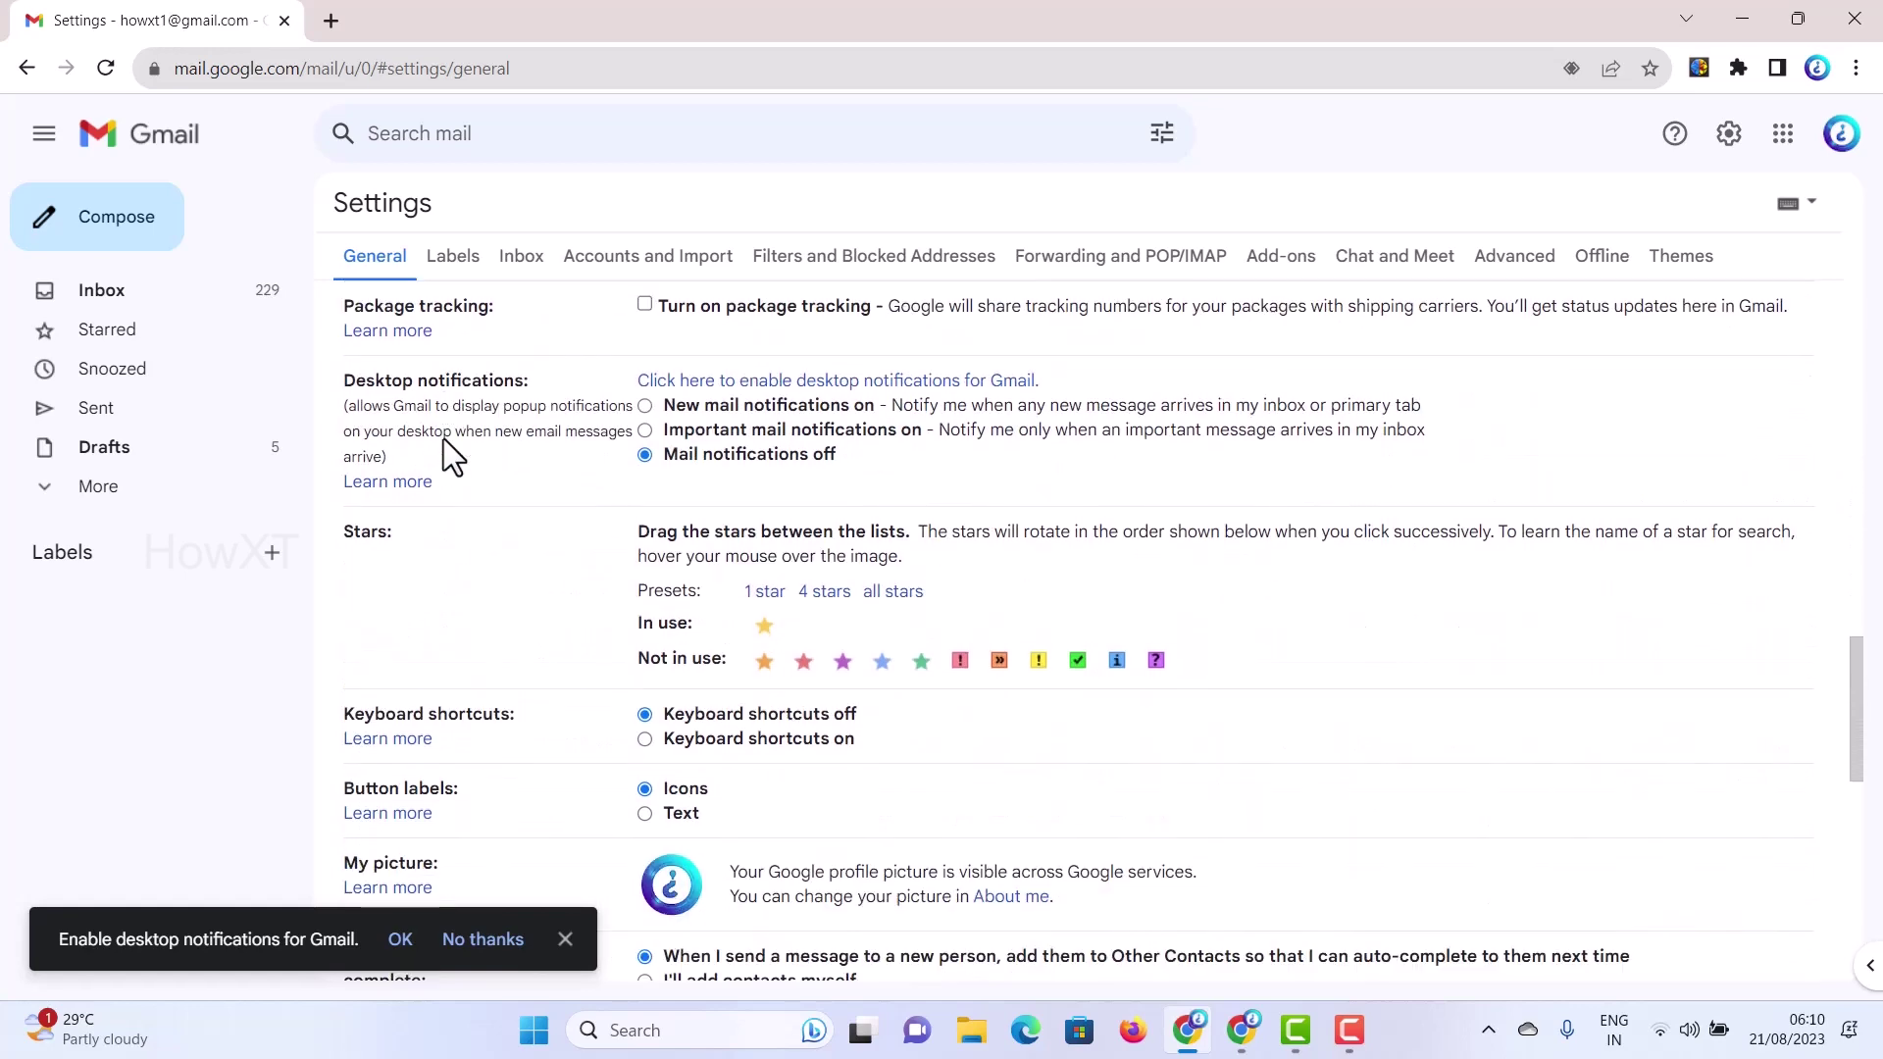
pyautogui.scroll(-5, 446, 444)
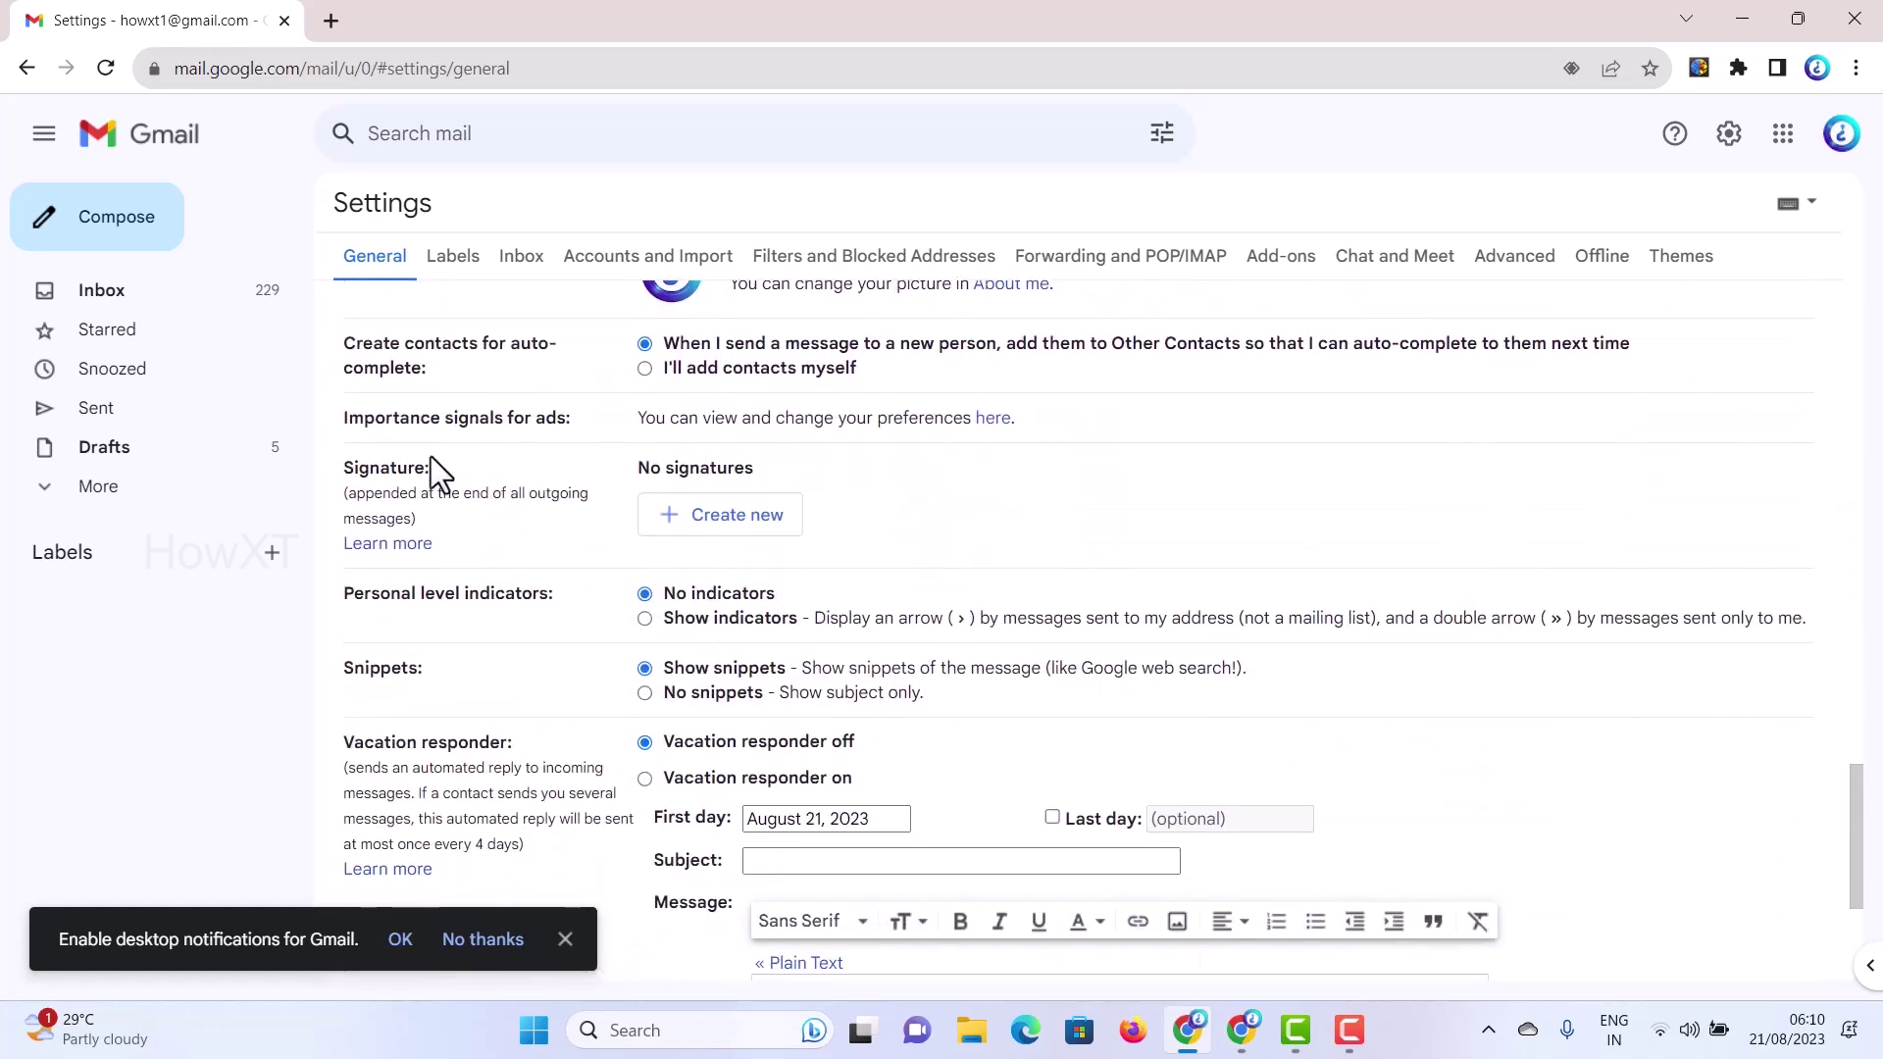
pyautogui.moveTo(343, 471); pyautogui.dragTo(477, 468)
pyautogui.moveTo(636, 469); pyautogui.dragTo(765, 476)
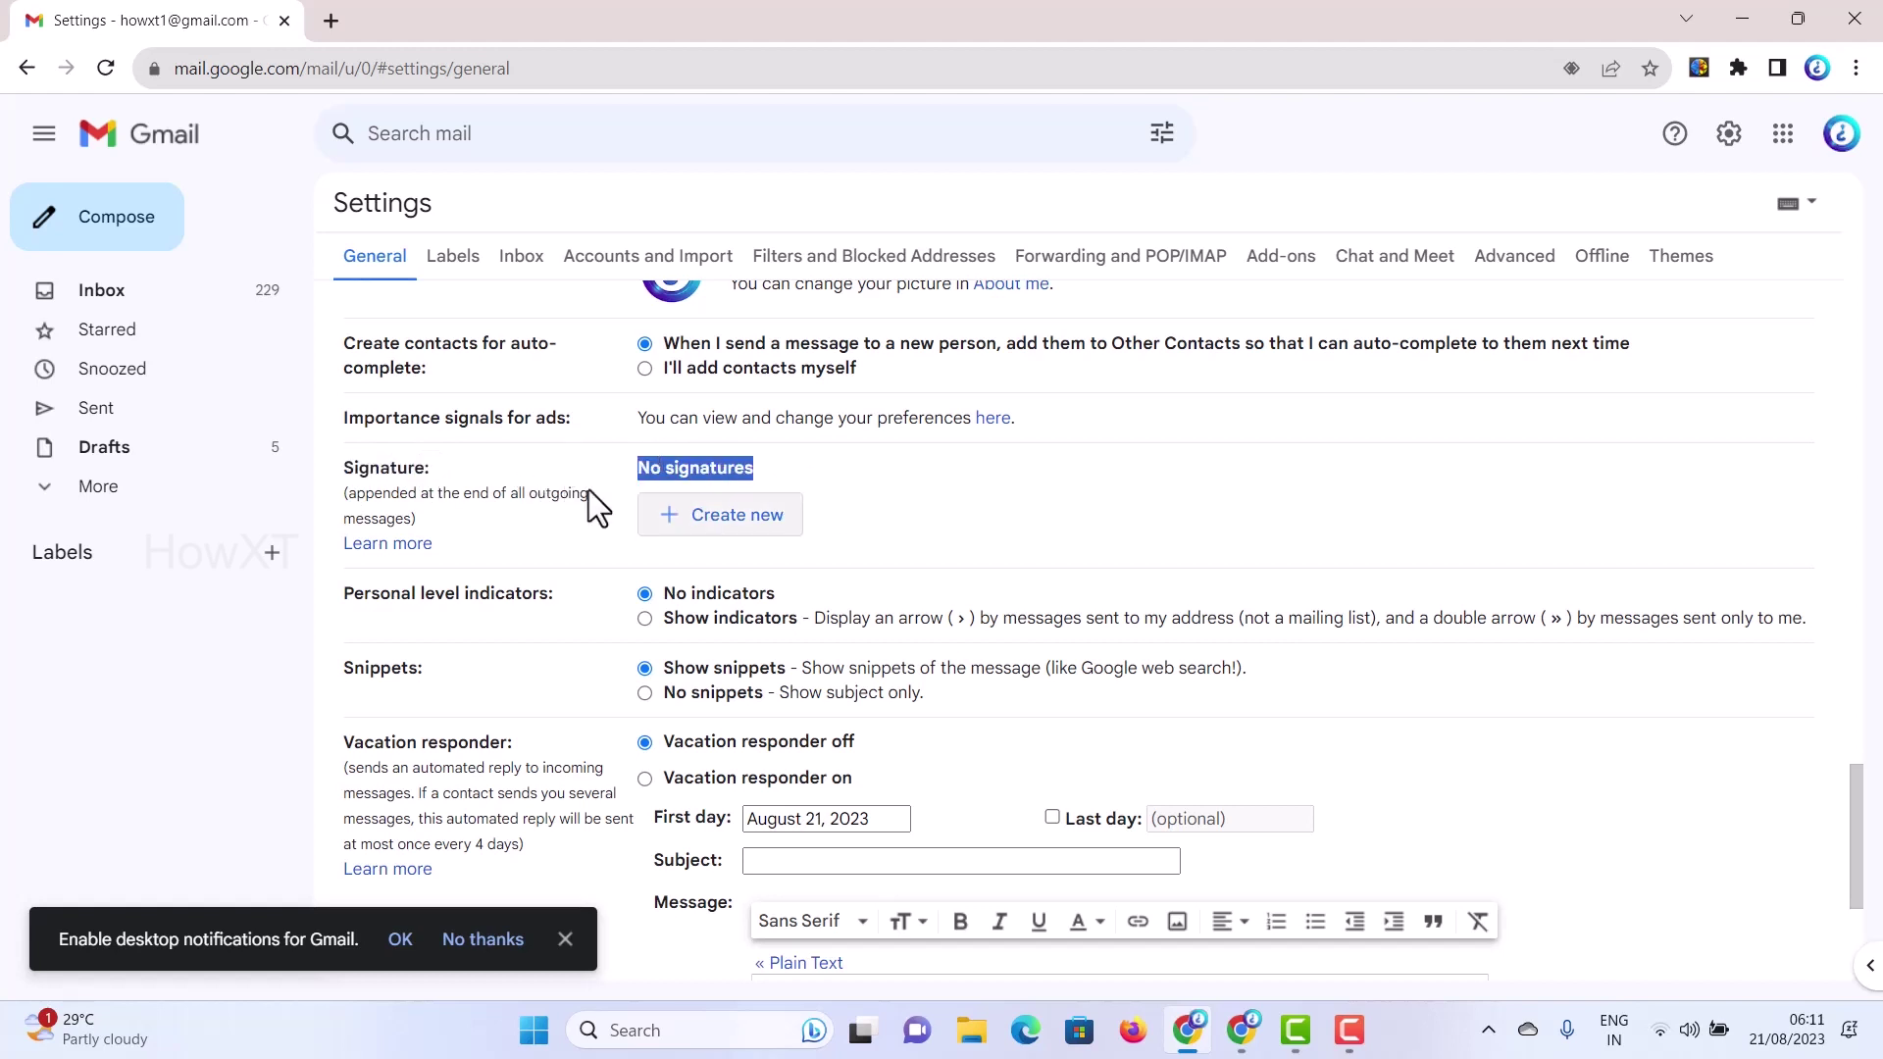
# Step: Create a signature named 'Howxt' and add a blank line to its empty body
pyautogui.click(716, 520)
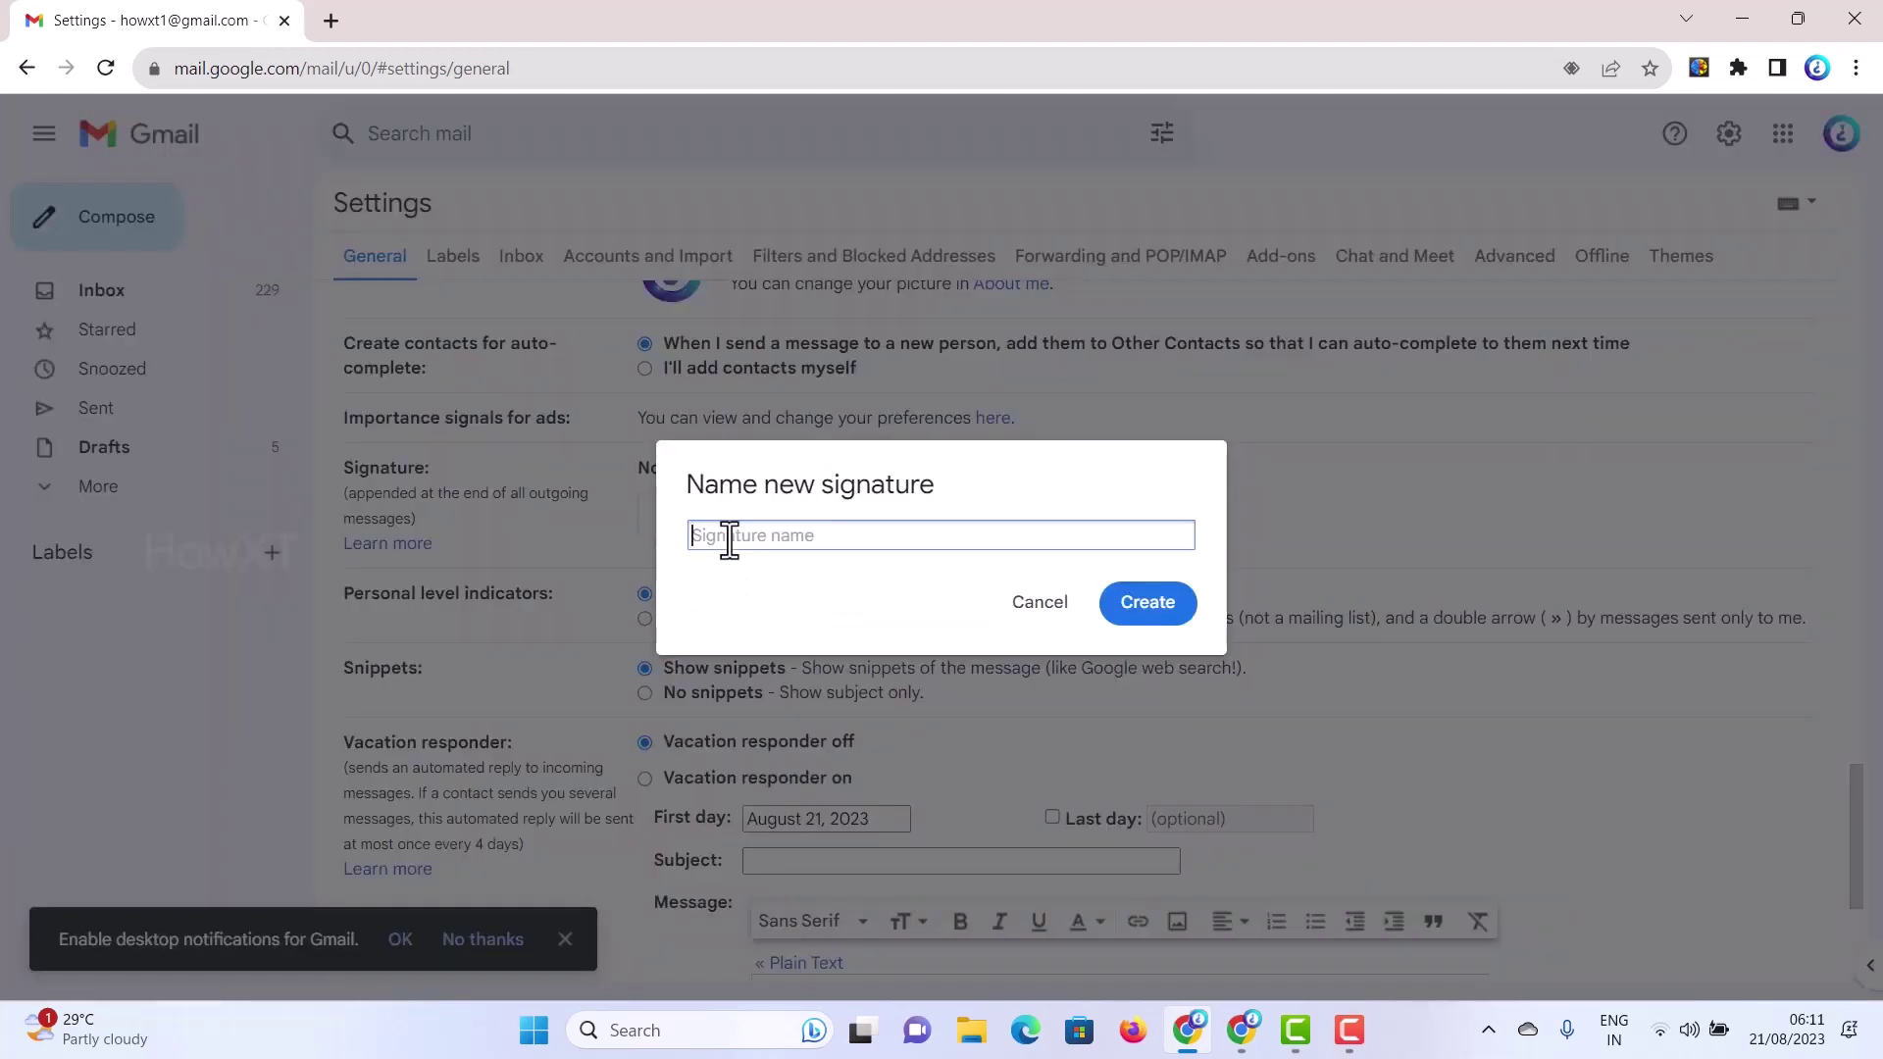
pyautogui.write('Howxt')
pyautogui.click(1153, 617)
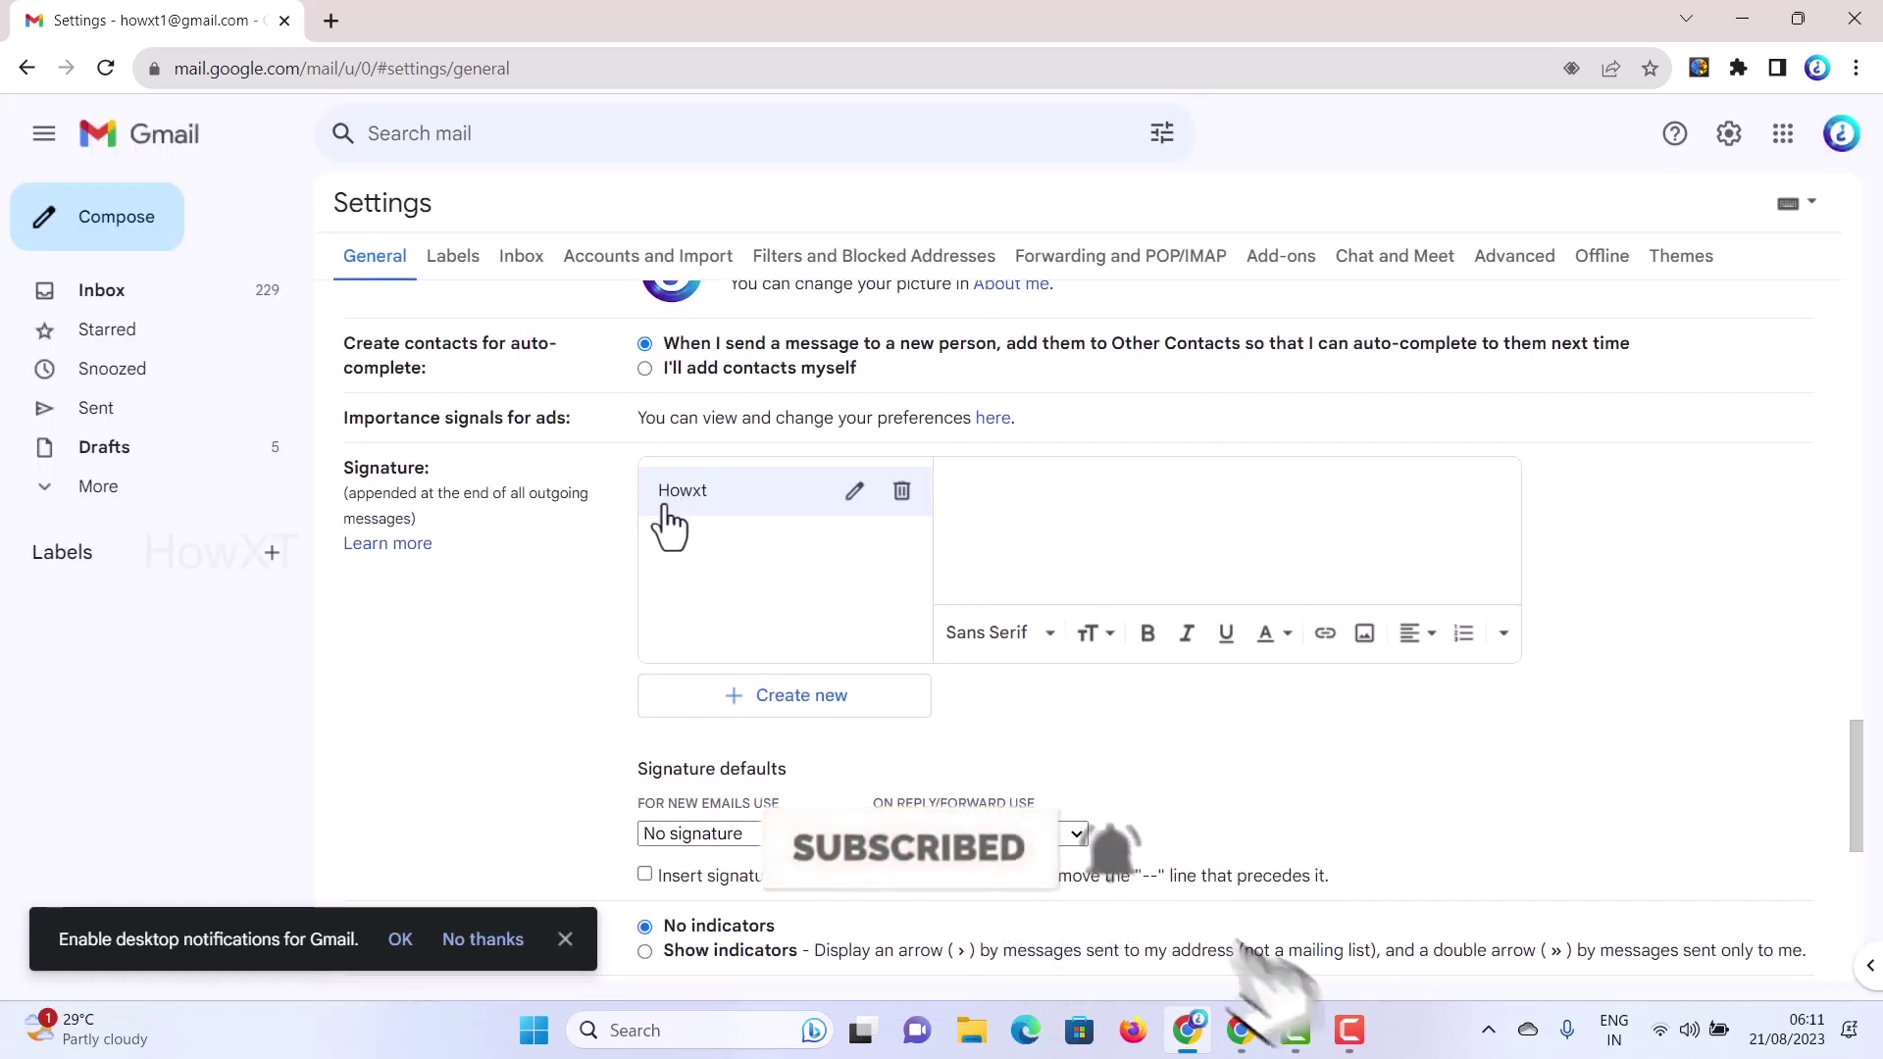
pyautogui.click(984, 505)
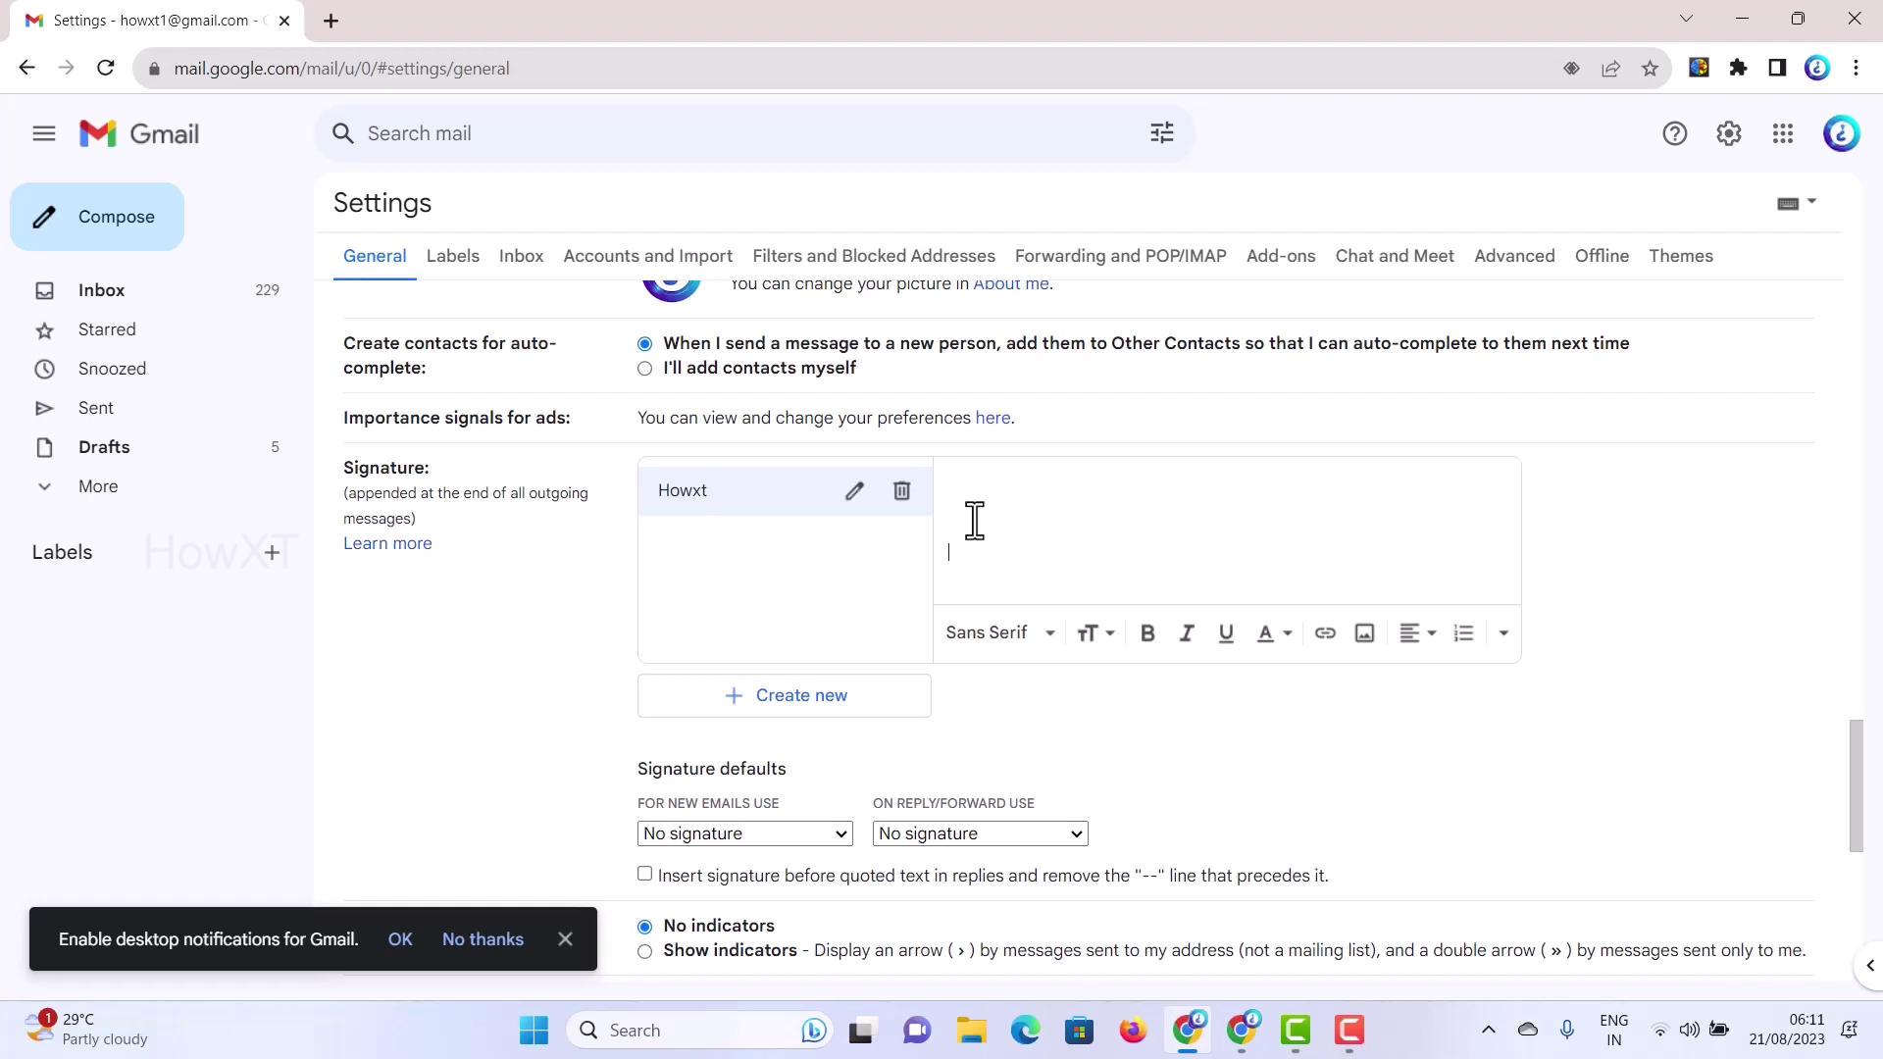
pyautogui.press('Return')
# Step: Upload the howxt_below logo image from the computer into the signature
pyautogui.click(1364, 633)
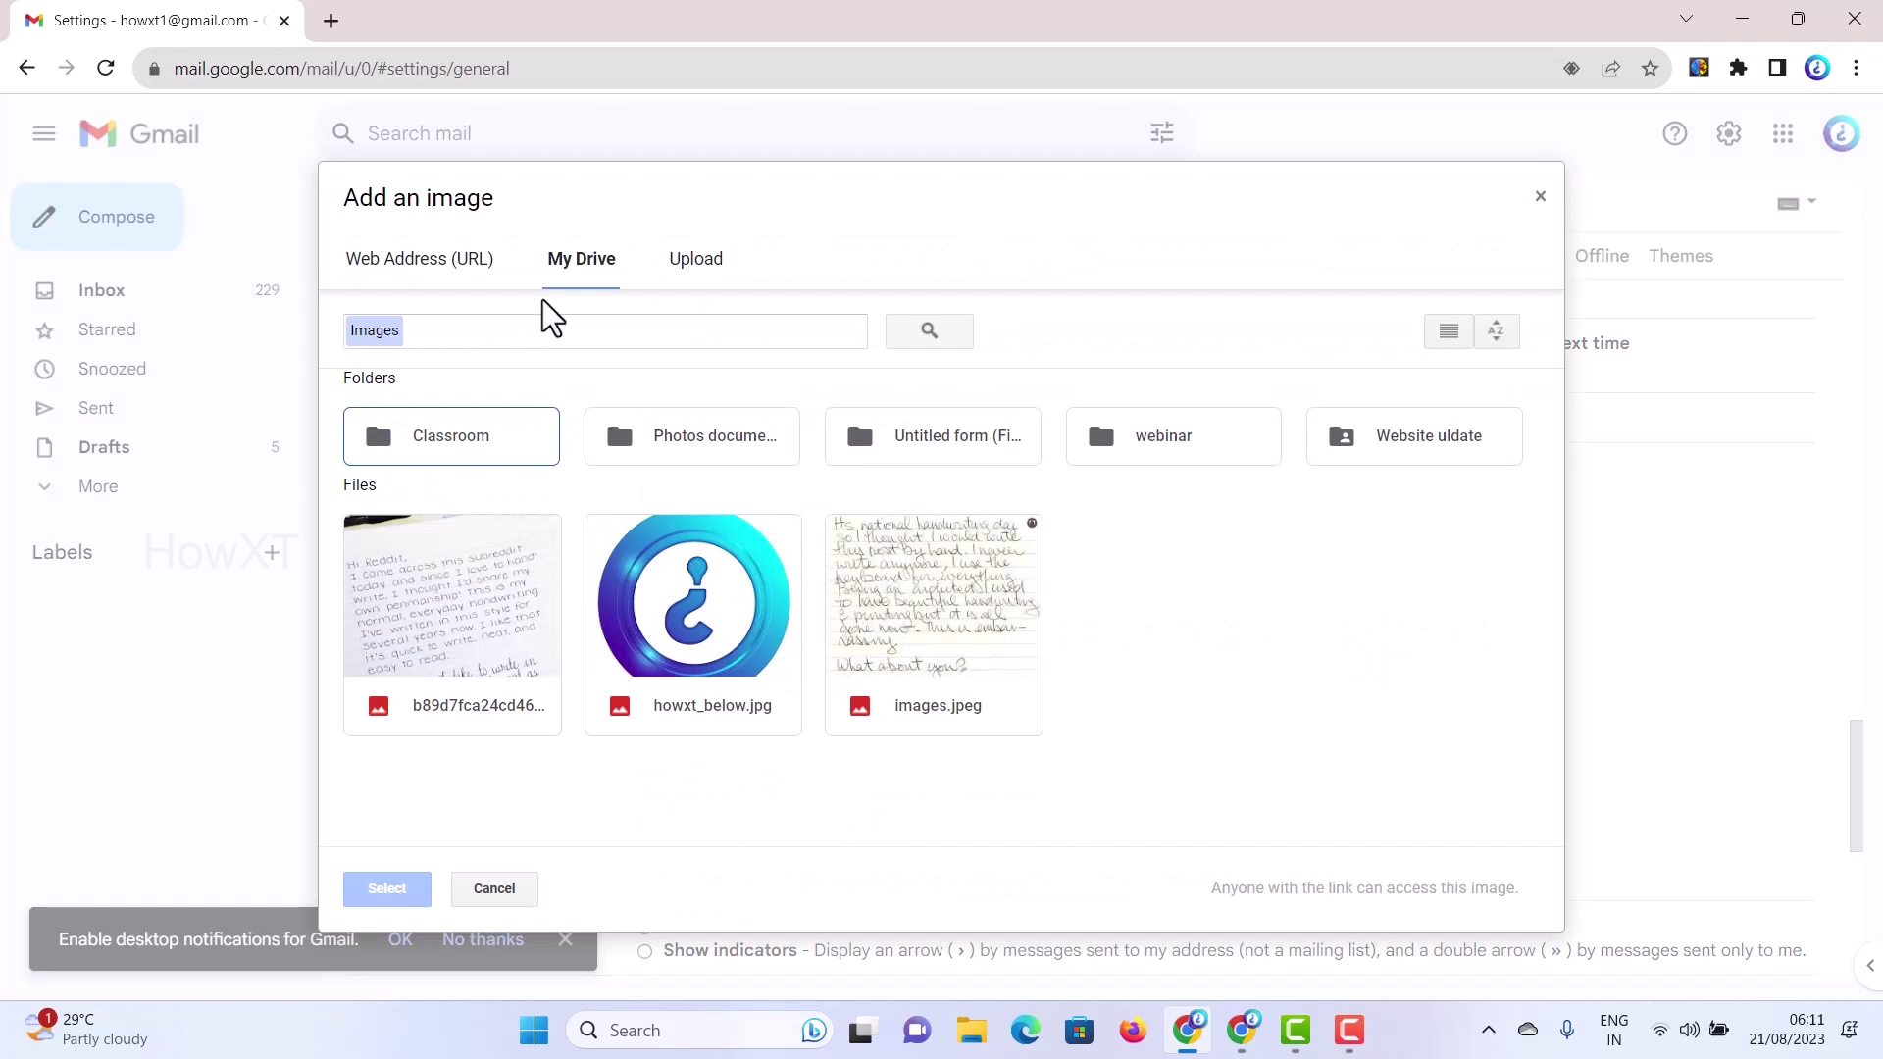
pyautogui.click(392, 270)
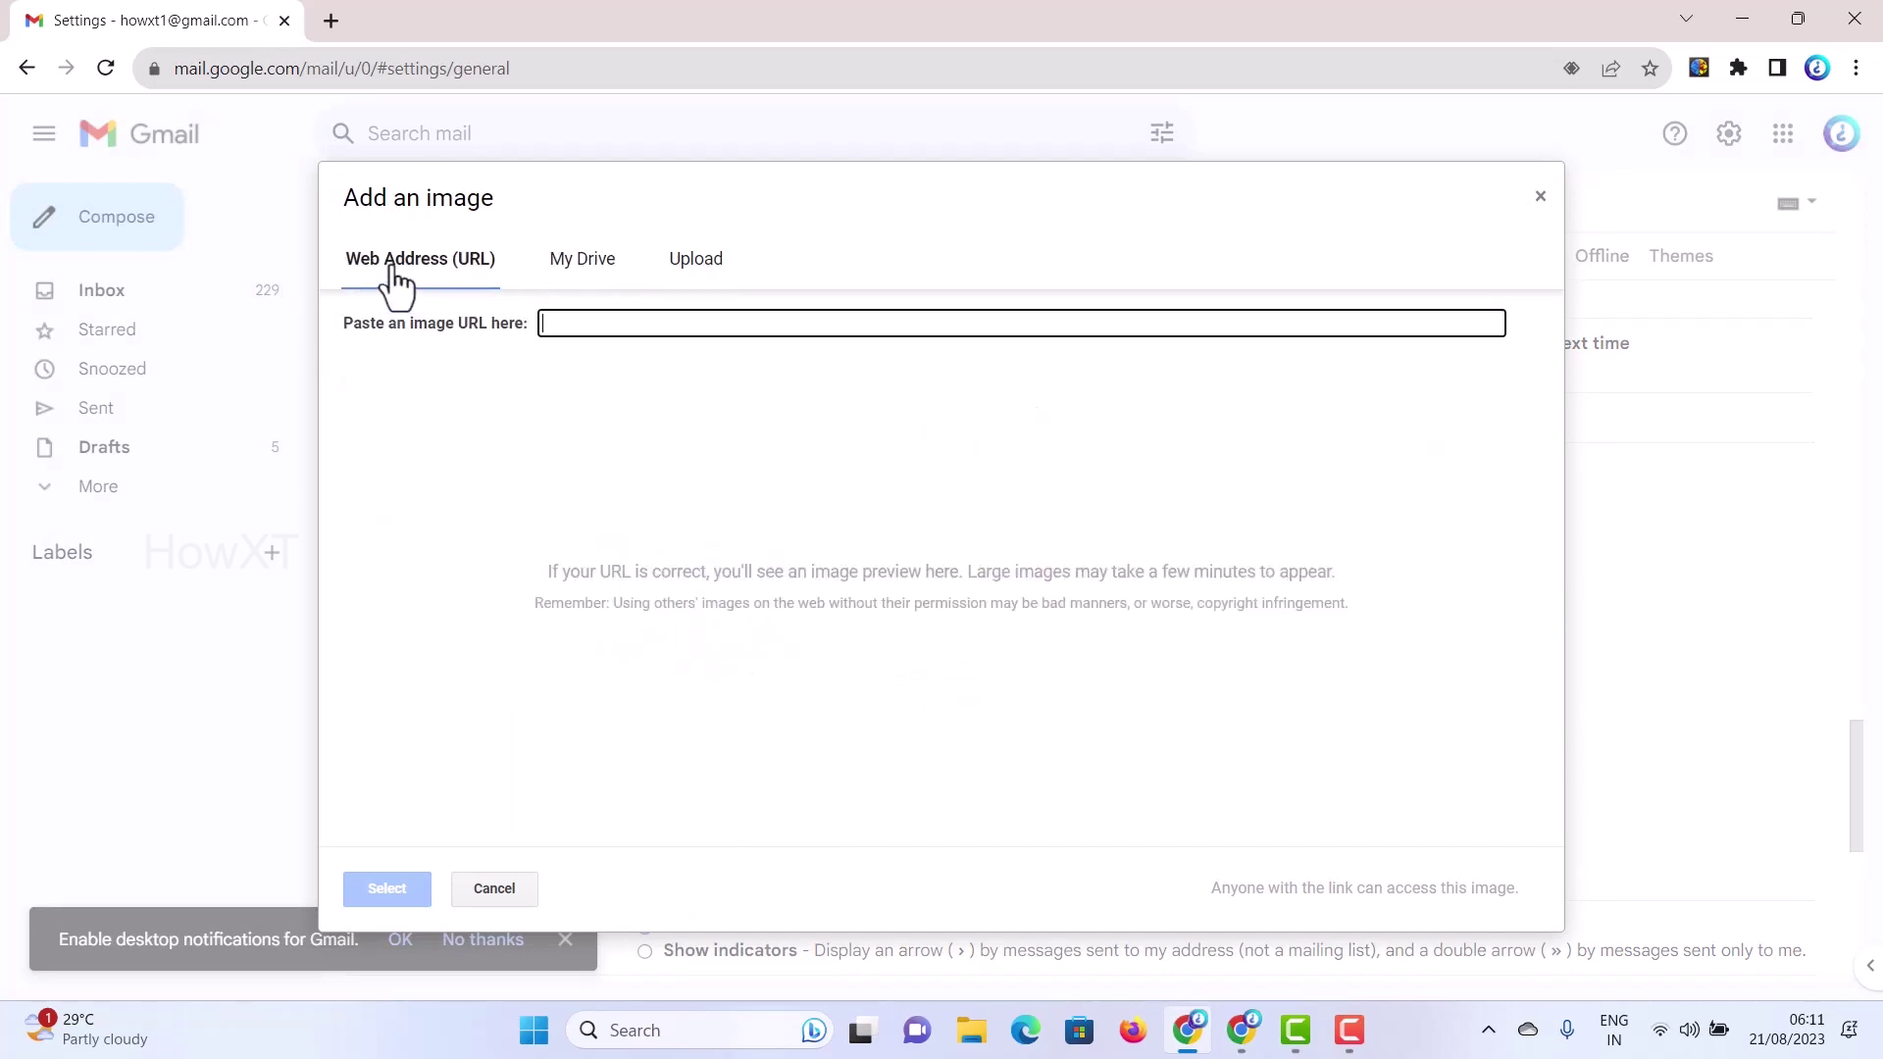
pyautogui.click(724, 275)
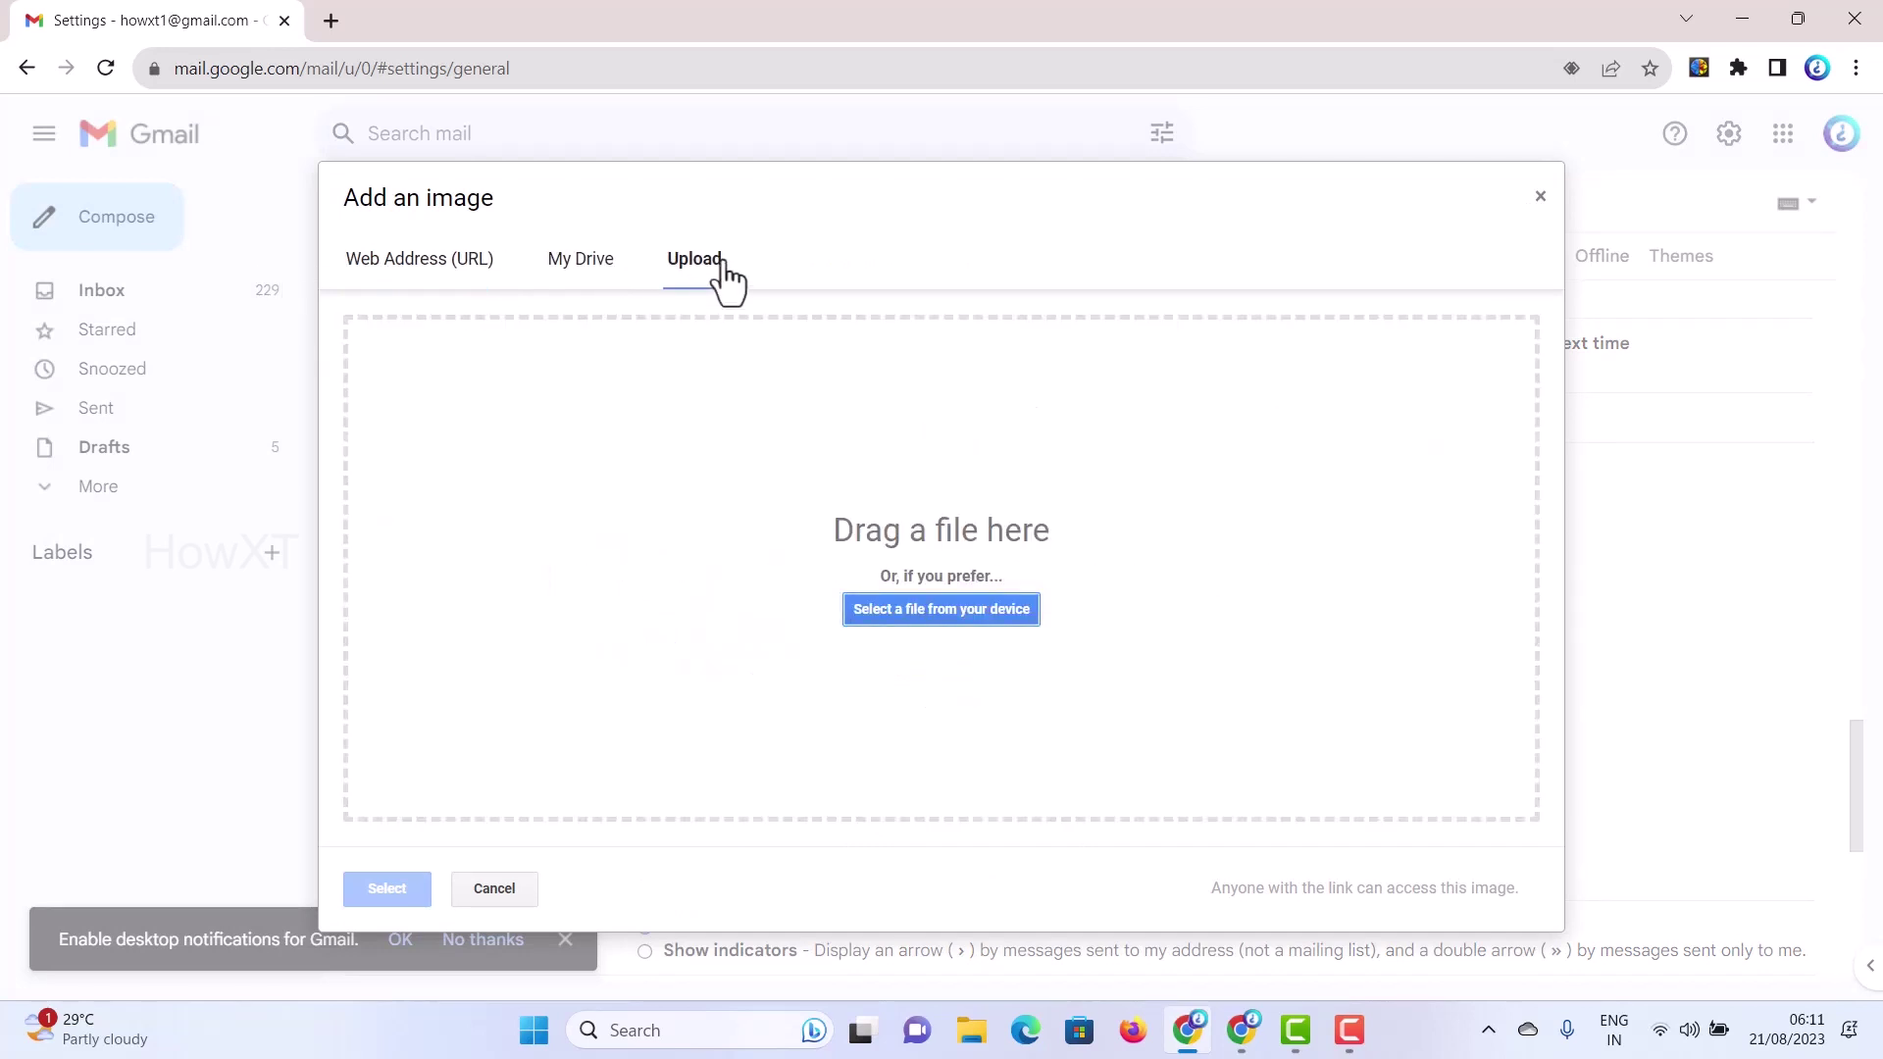
pyautogui.click(933, 610)
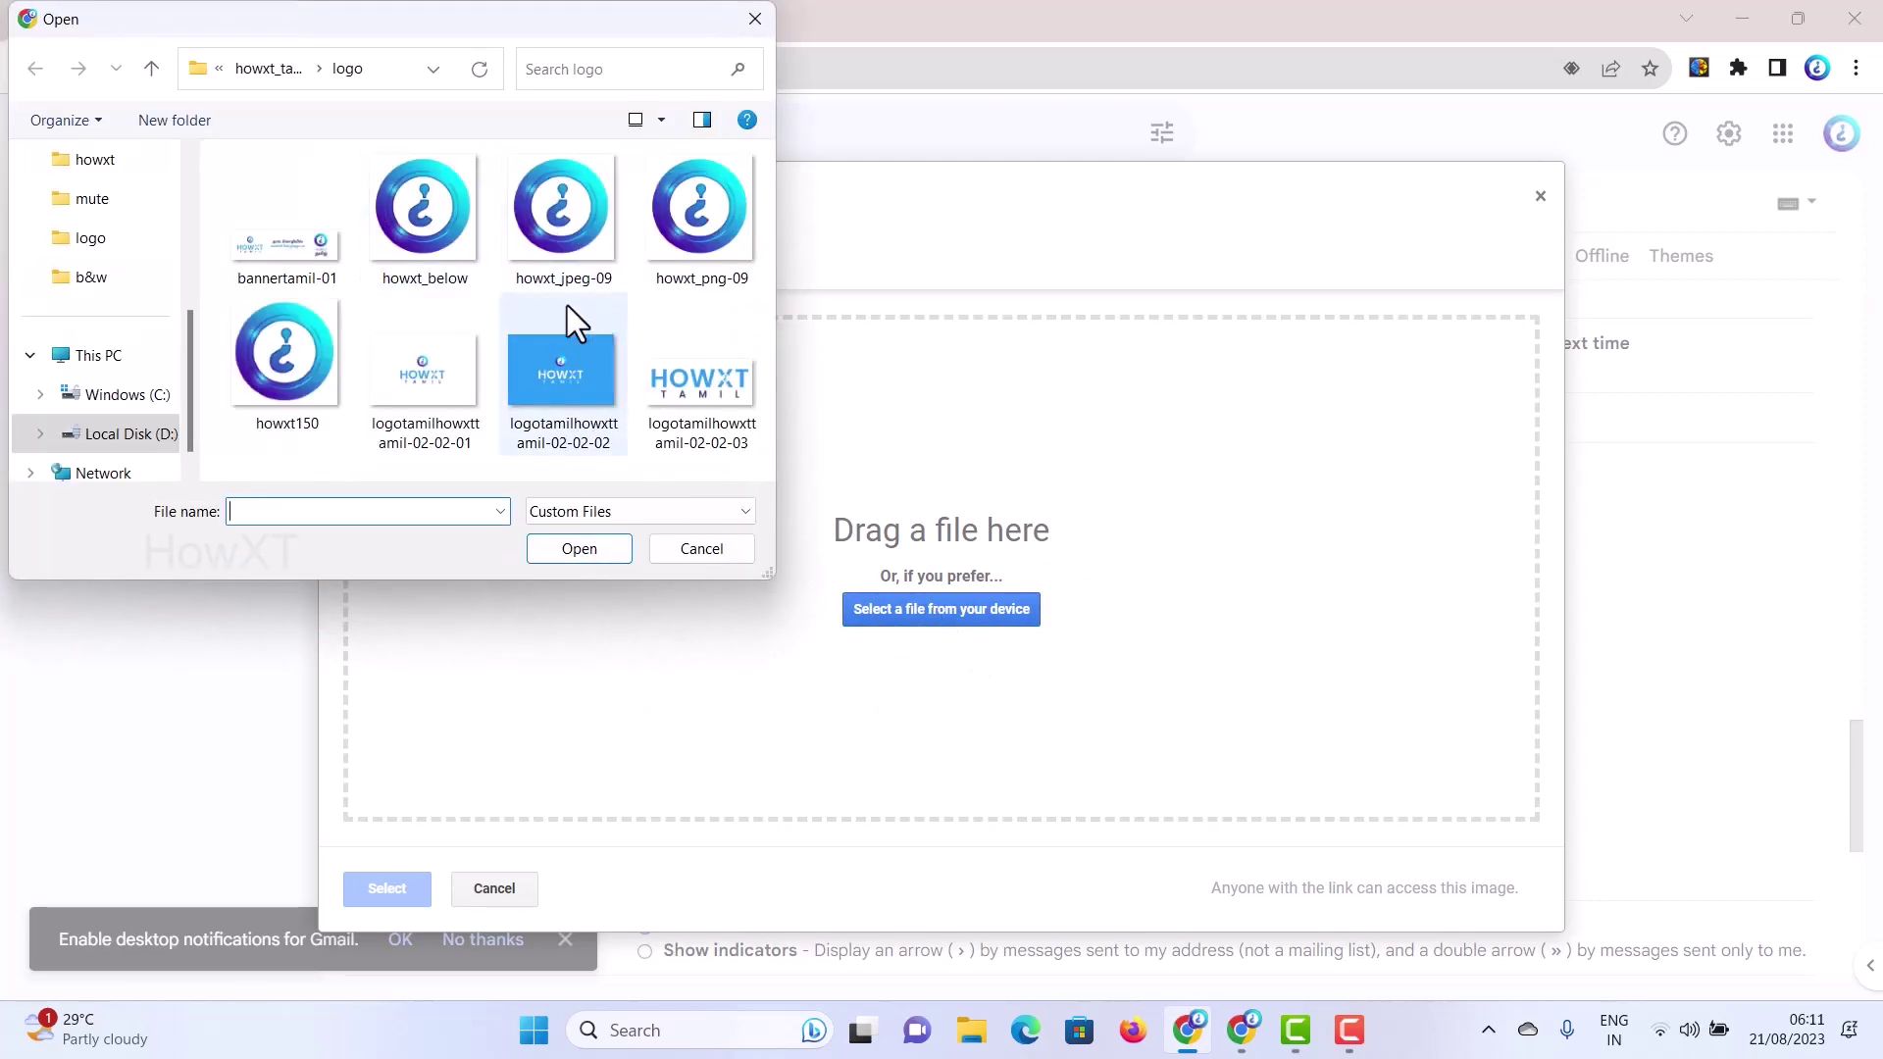
pyautogui.click(443, 245)
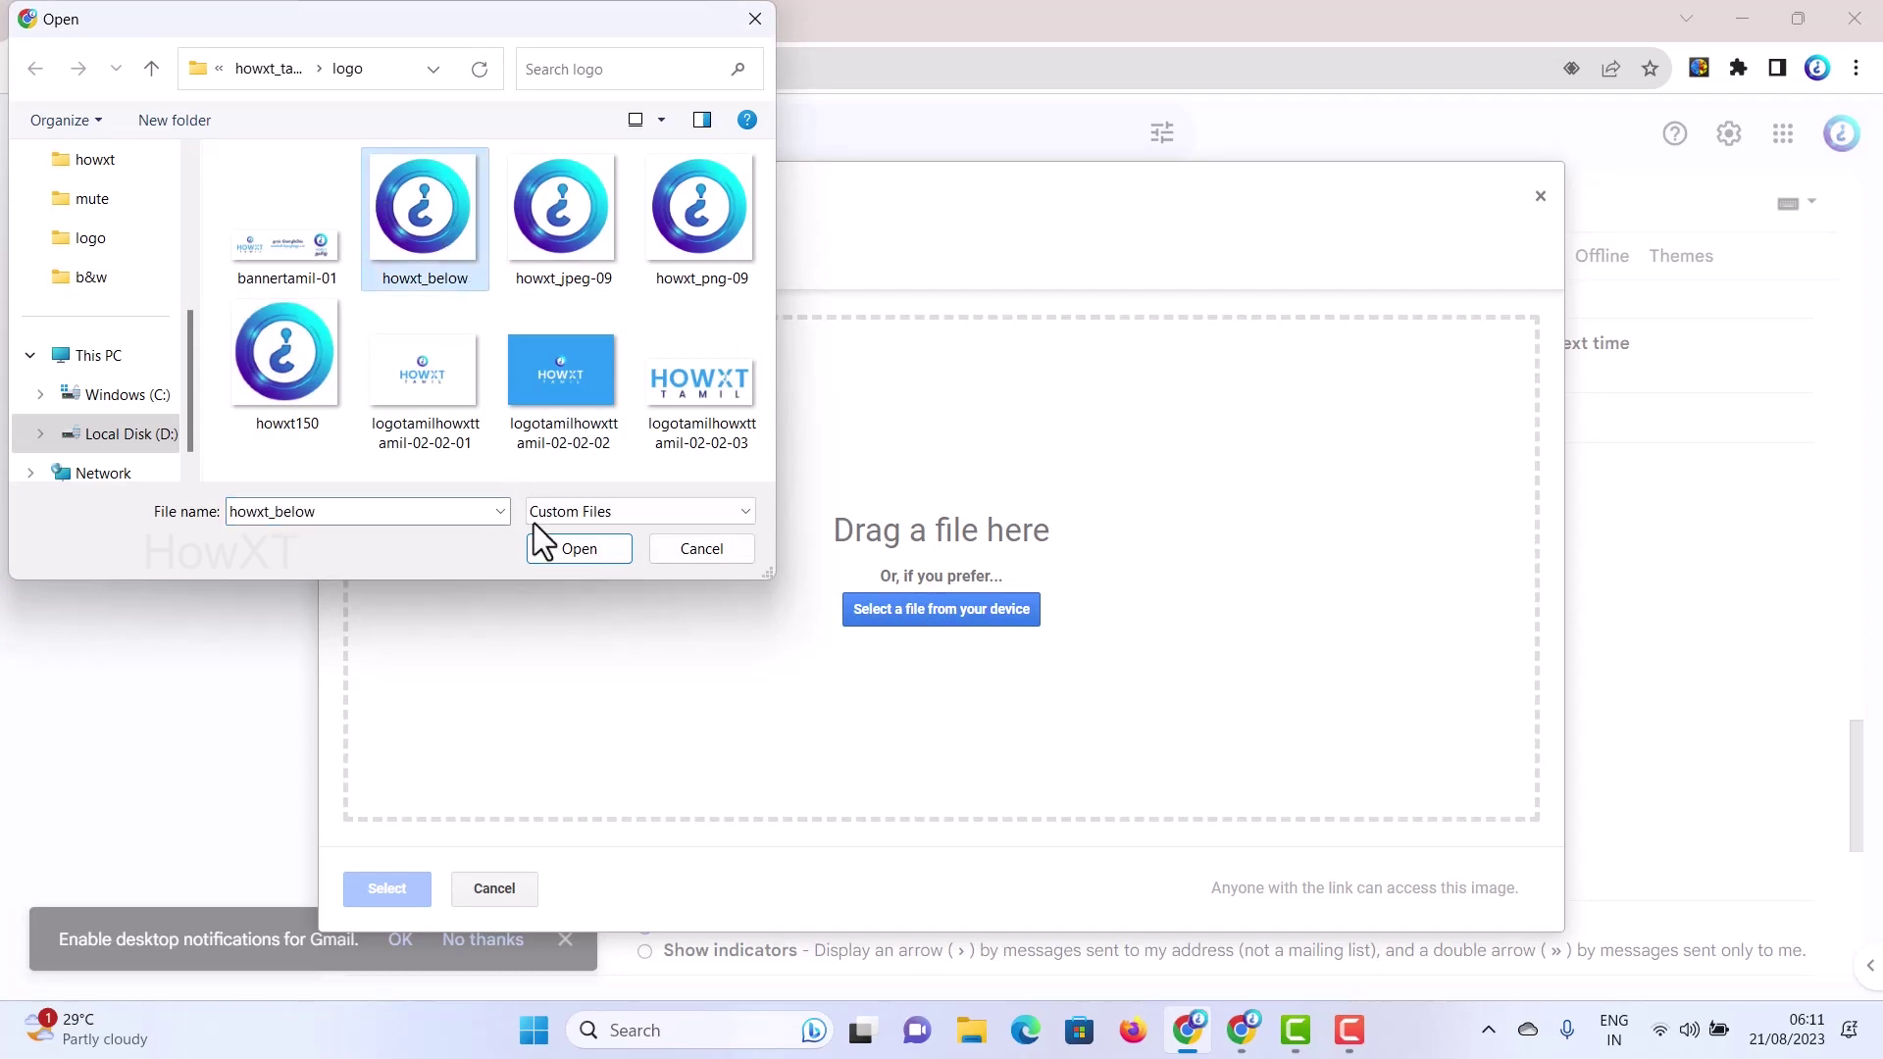
pyautogui.click(570, 557)
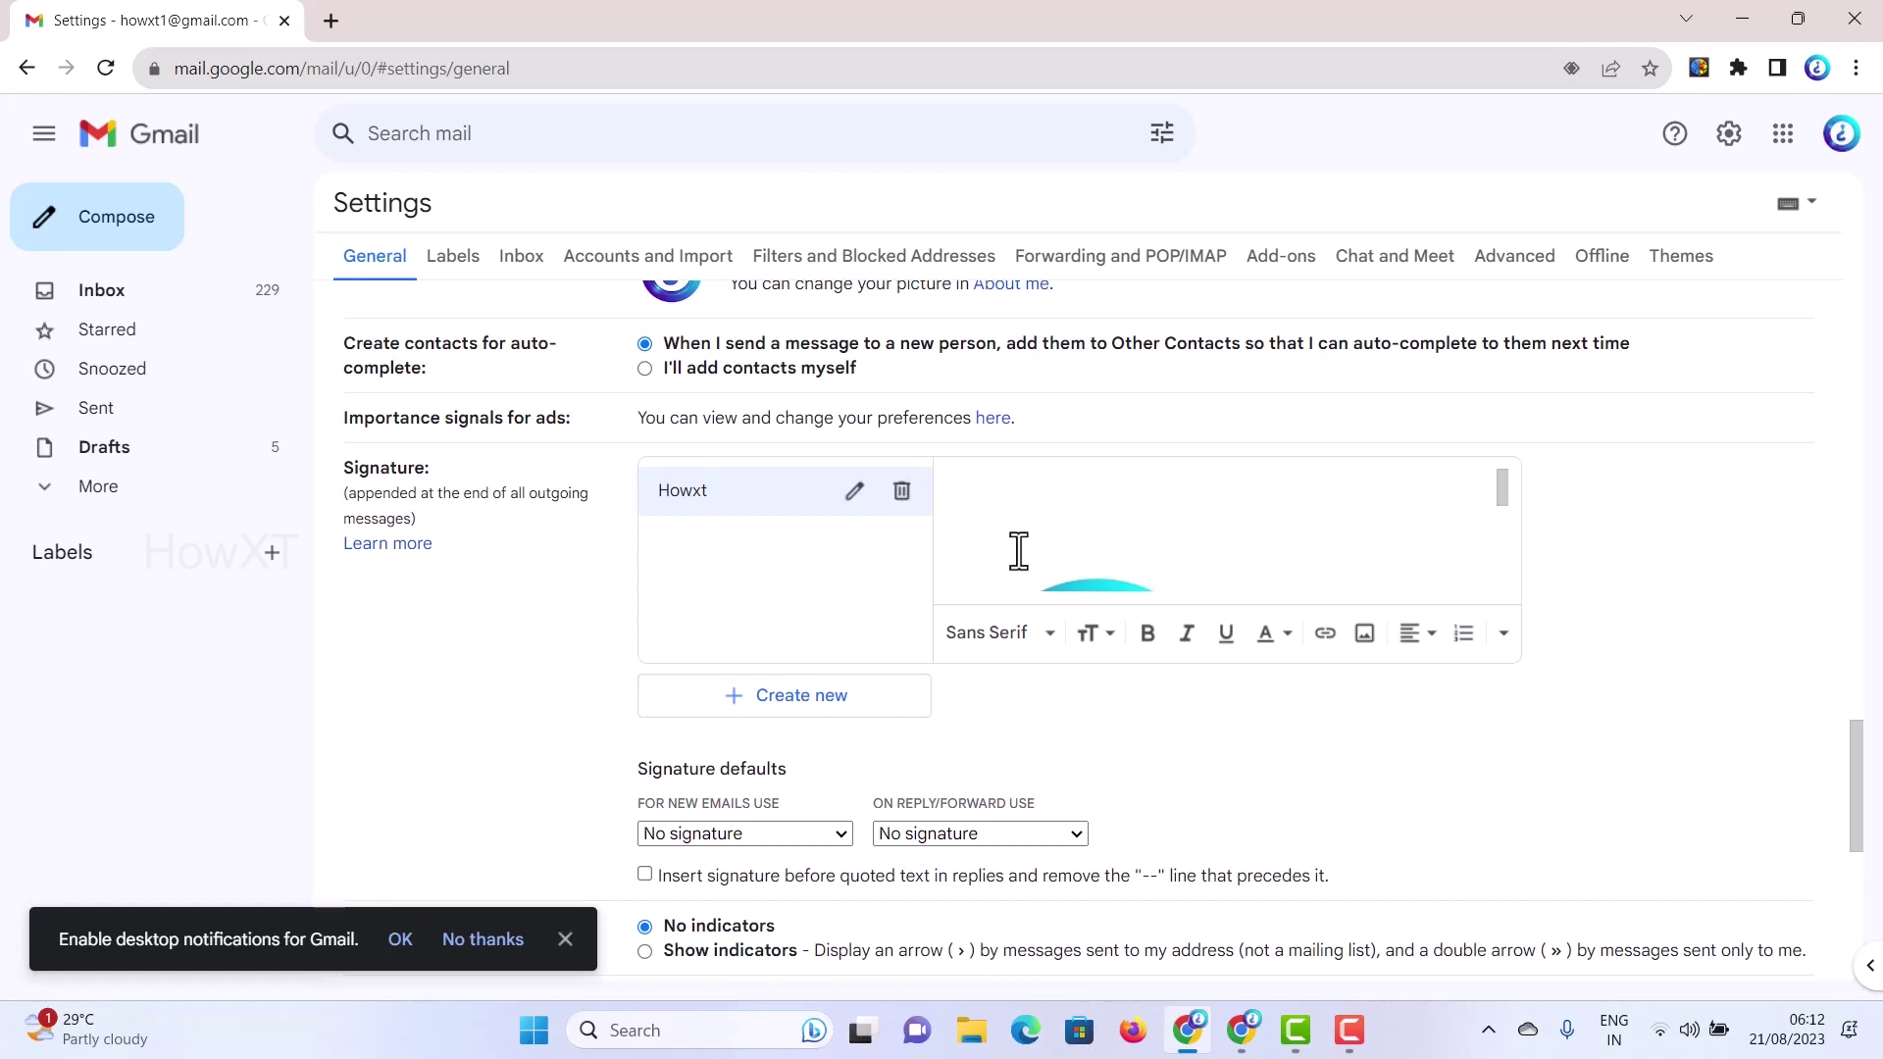
# Step: Resize the logo image to Small after trying Medium, then deselect it
pyautogui.click(1079, 586)
pyautogui.click(1079, 586)
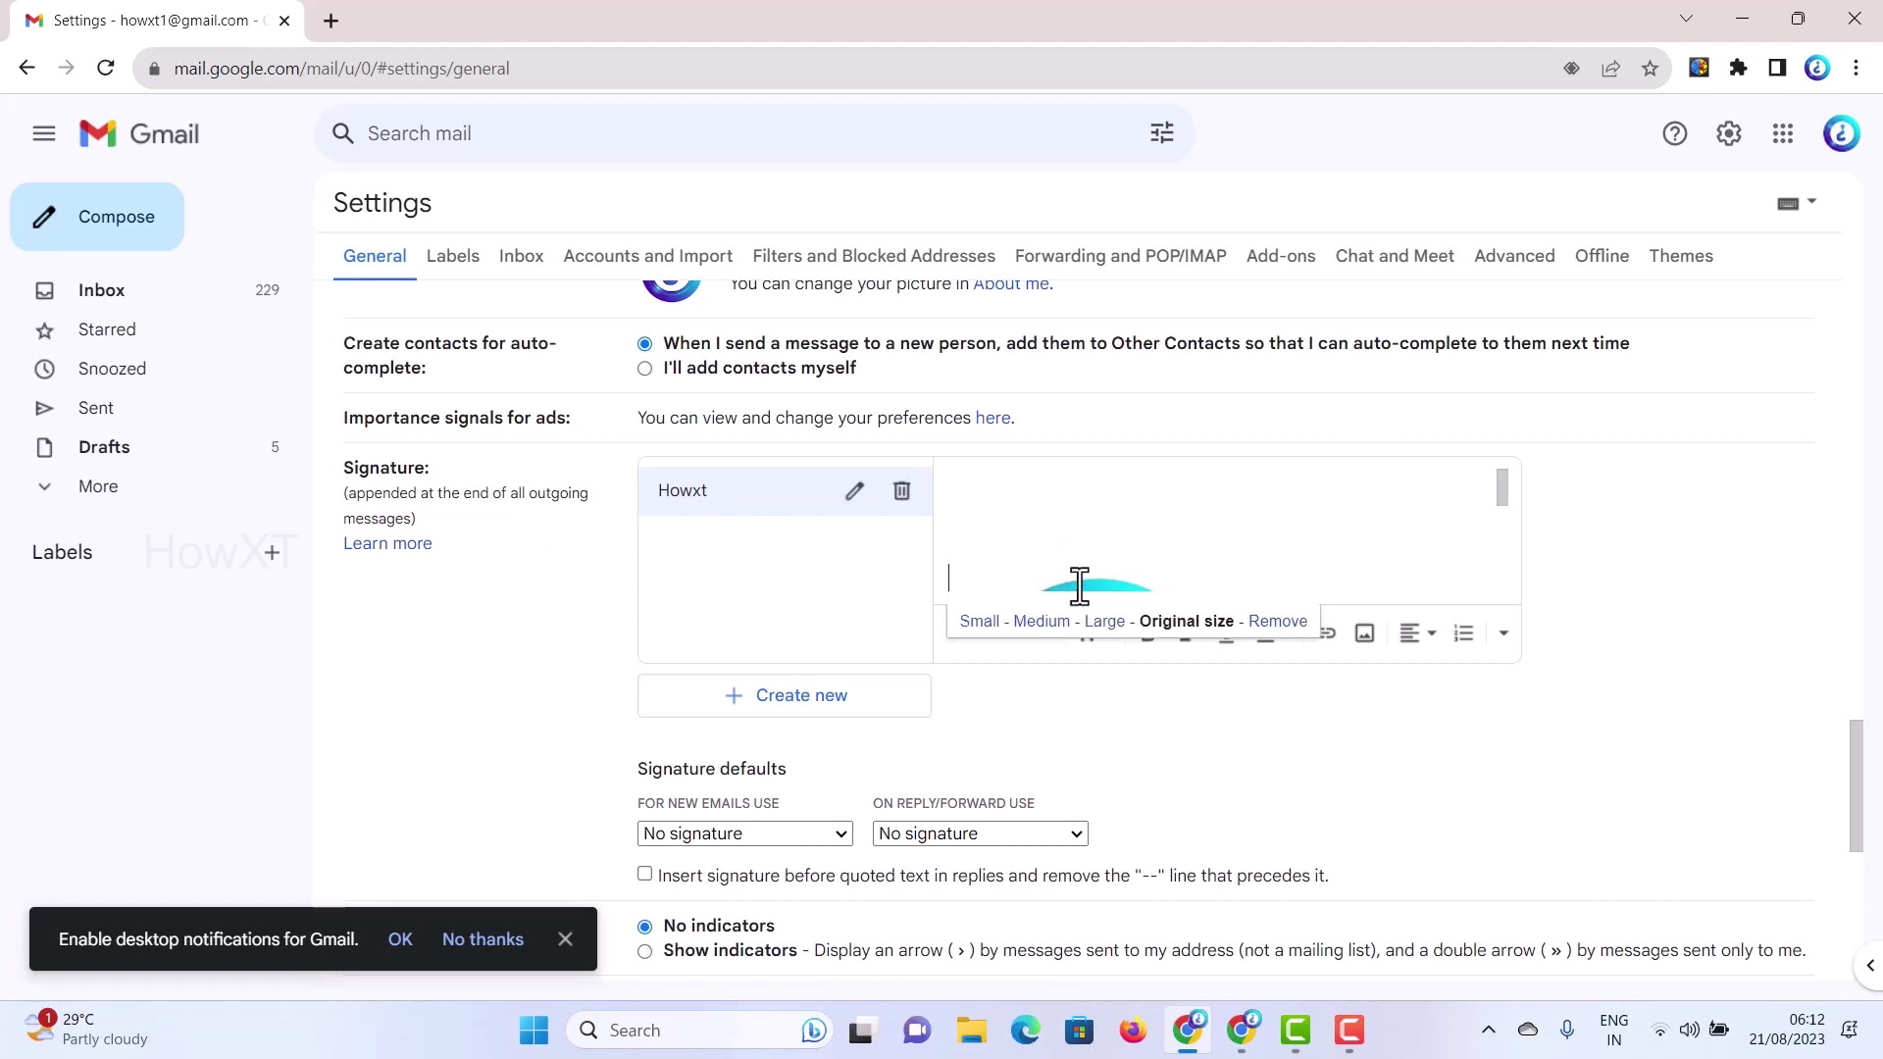
pyautogui.click(1030, 624)
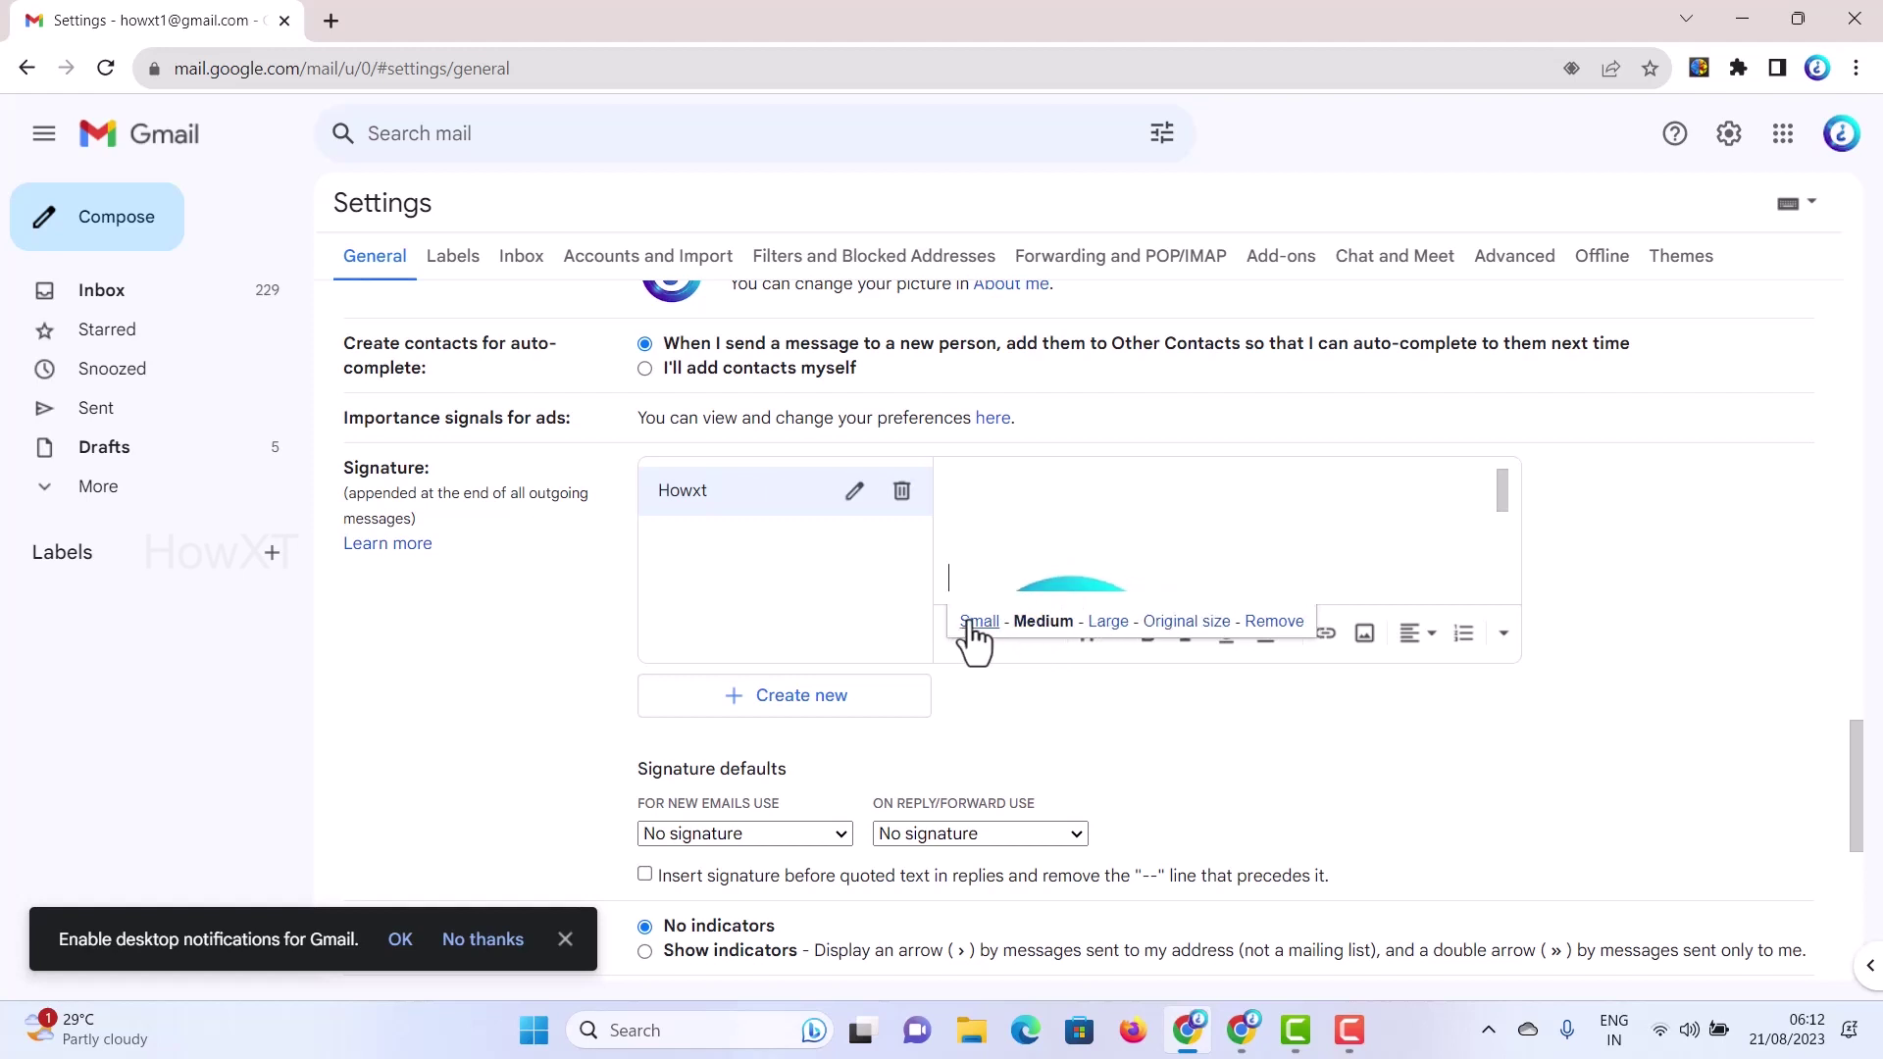
pyautogui.click(976, 624)
pyautogui.click(1039, 623)
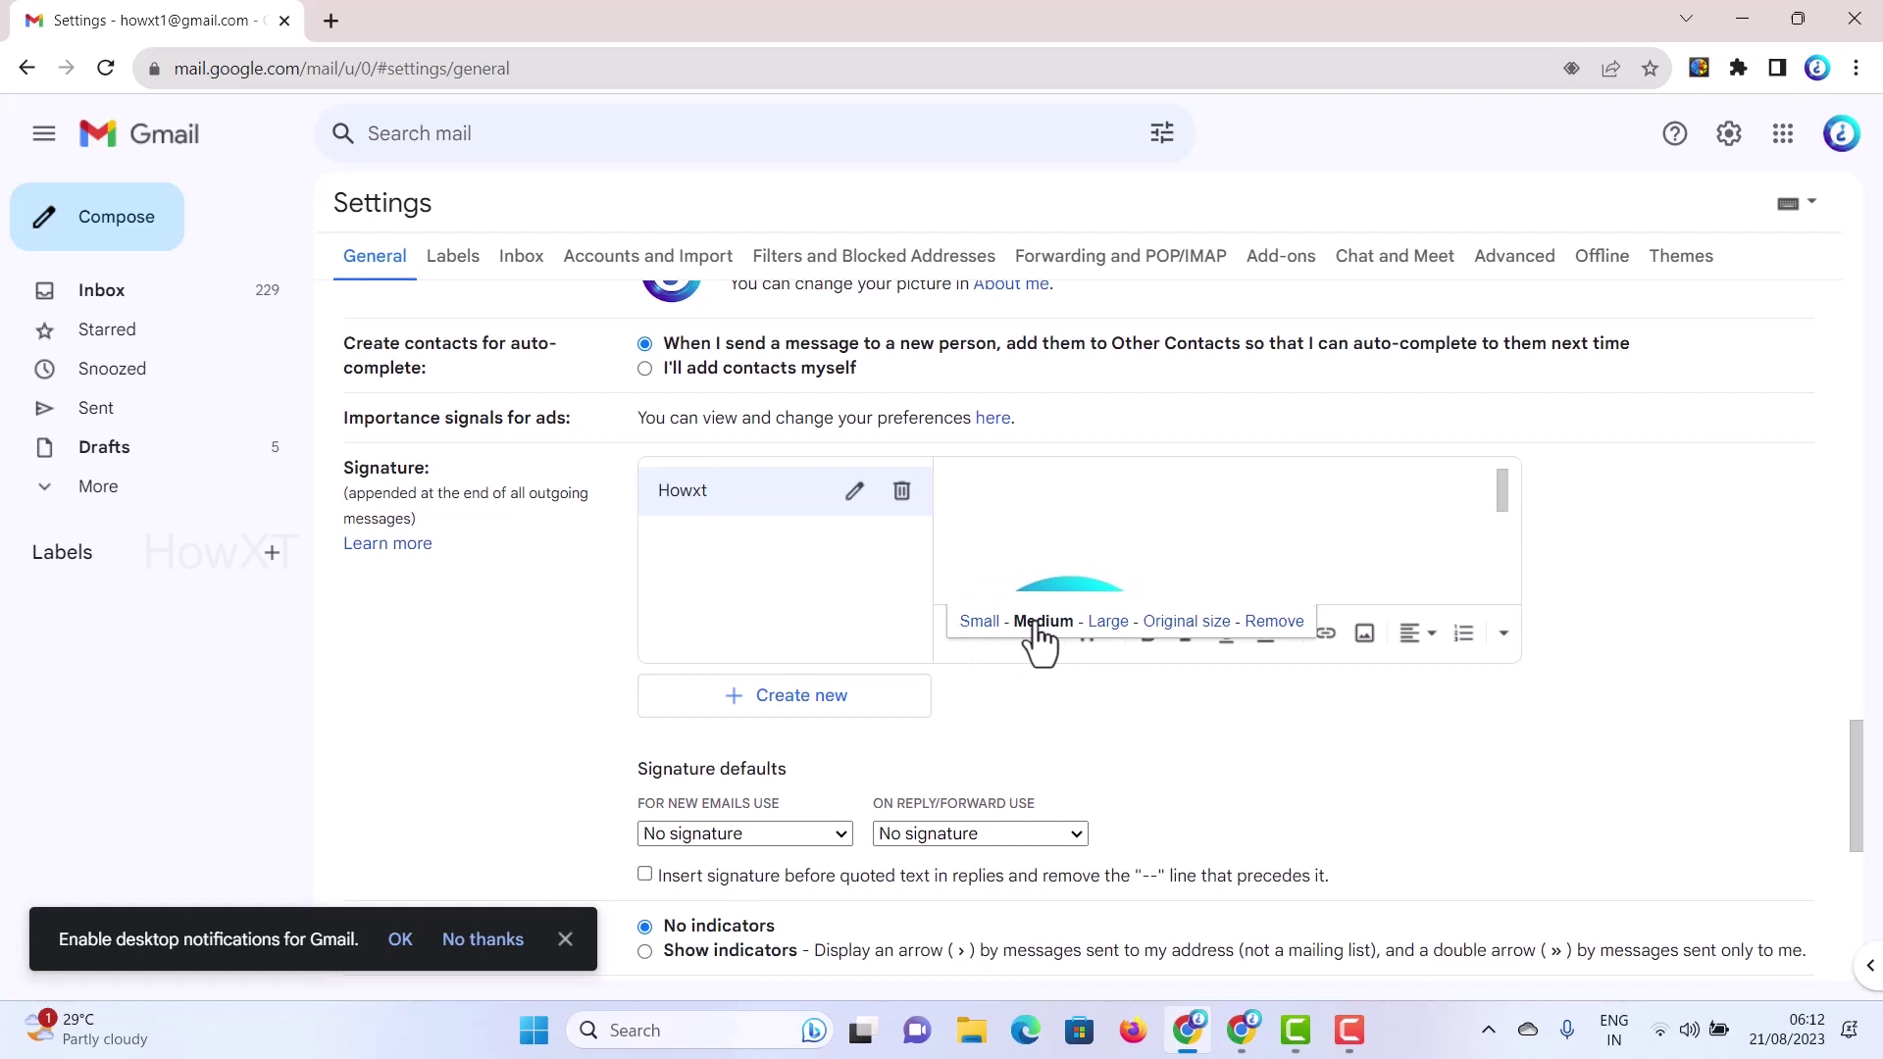
pyautogui.click(976, 624)
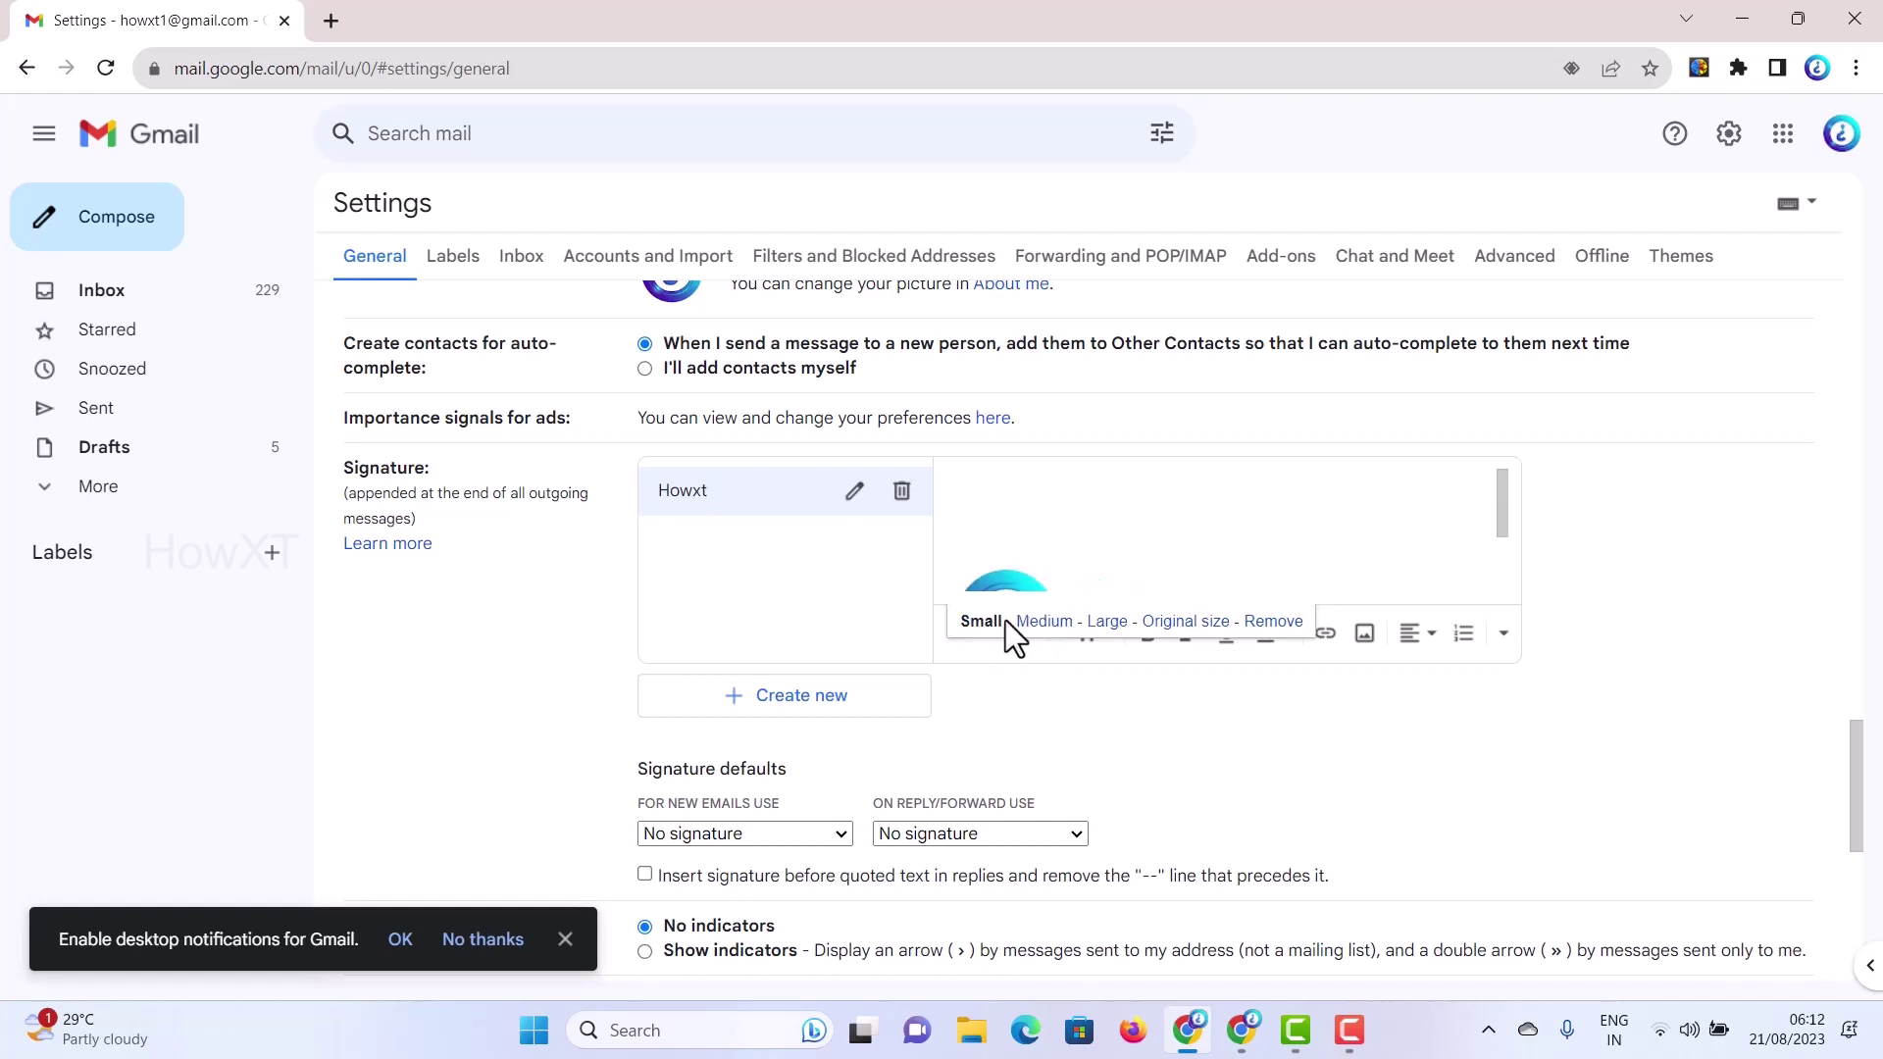
pyautogui.click(1035, 624)
pyautogui.click(970, 622)
pyautogui.click(1084, 576)
pyautogui.scroll(-2, 1089, 554)
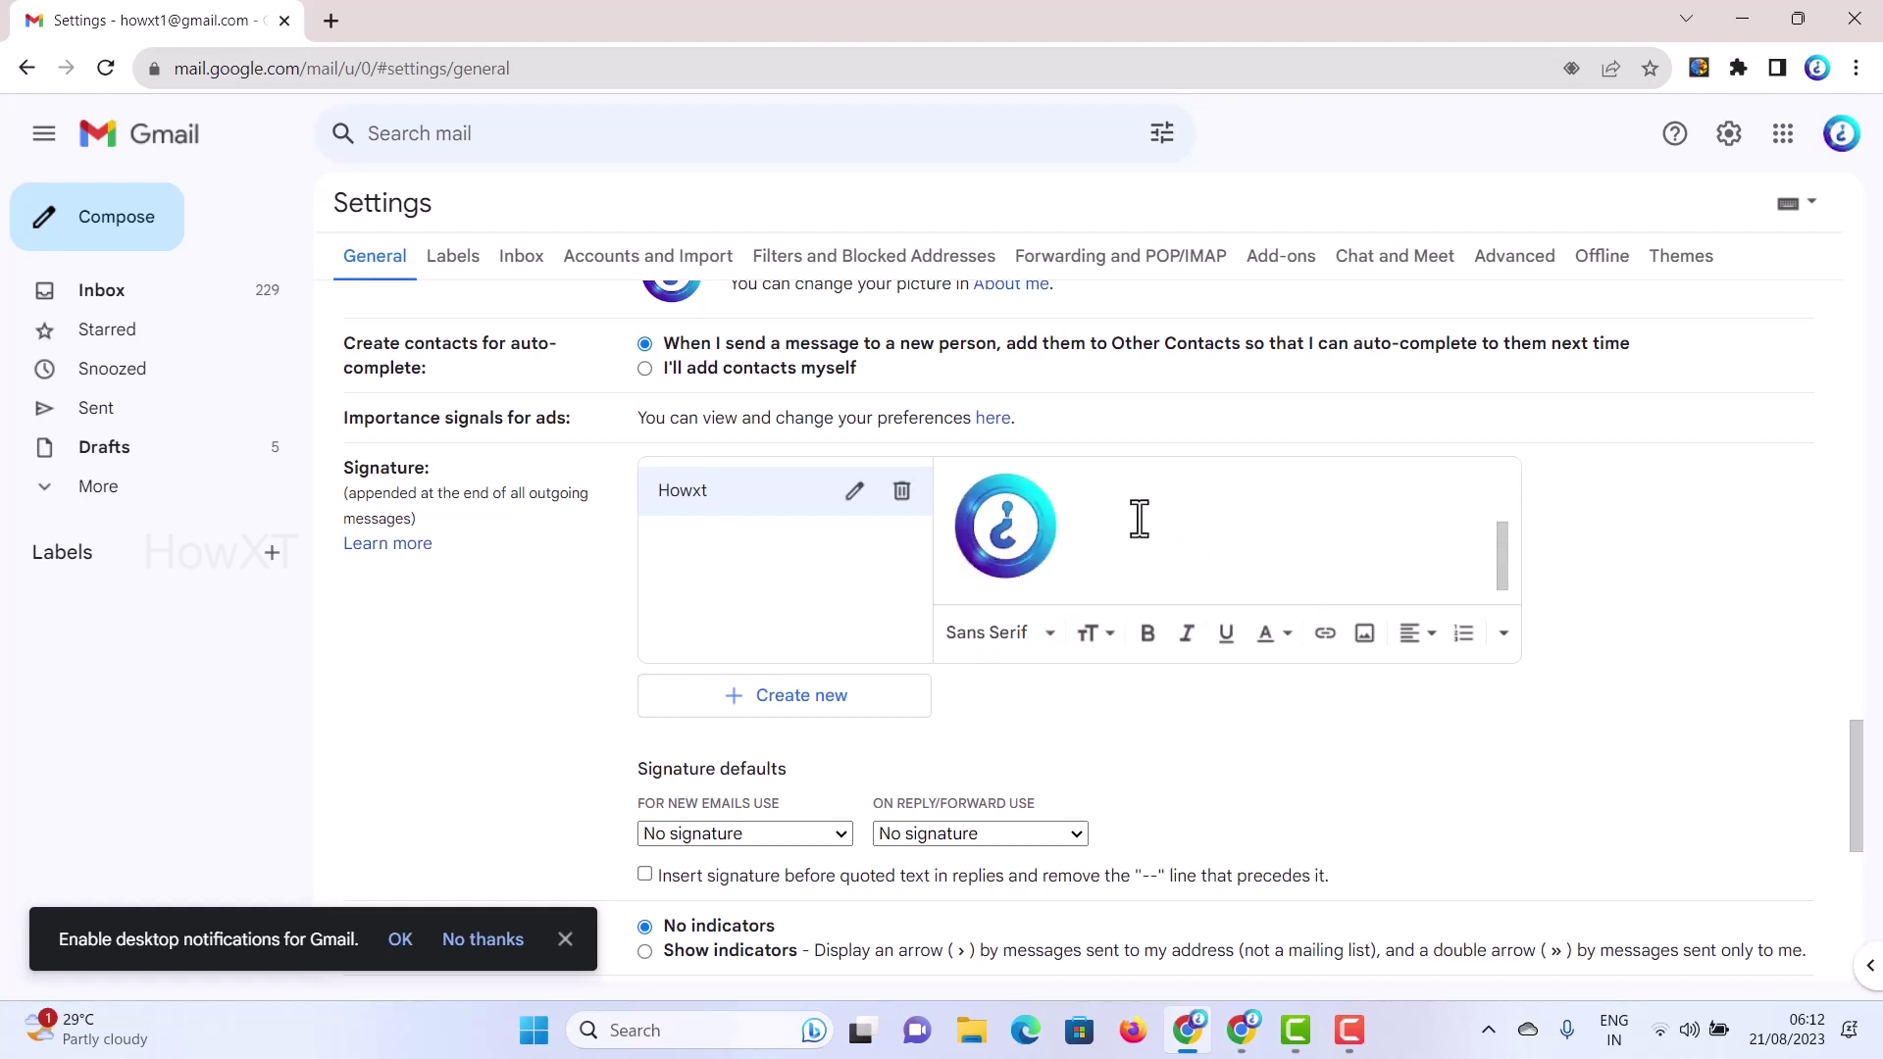
# Step: Enter the Howxt text on a new line after the logo
pyautogui.write('Ma')
pyautogui.press('BackSpace')
pyautogui.press('BackSpace')
pyautogui.press('BackSpace')
pyautogui.press('BackSpace')
pyautogui.press('BackSpace')
pyautogui.press('Return')
pyautogui.scroll(-2, 1145, 567)
pyautogui.click(1109, 531)
# Step: Style Howxt in the Wide font with a purple background and white text
pyautogui.moveTo(1086, 583); pyautogui.dragTo(1162, 579)
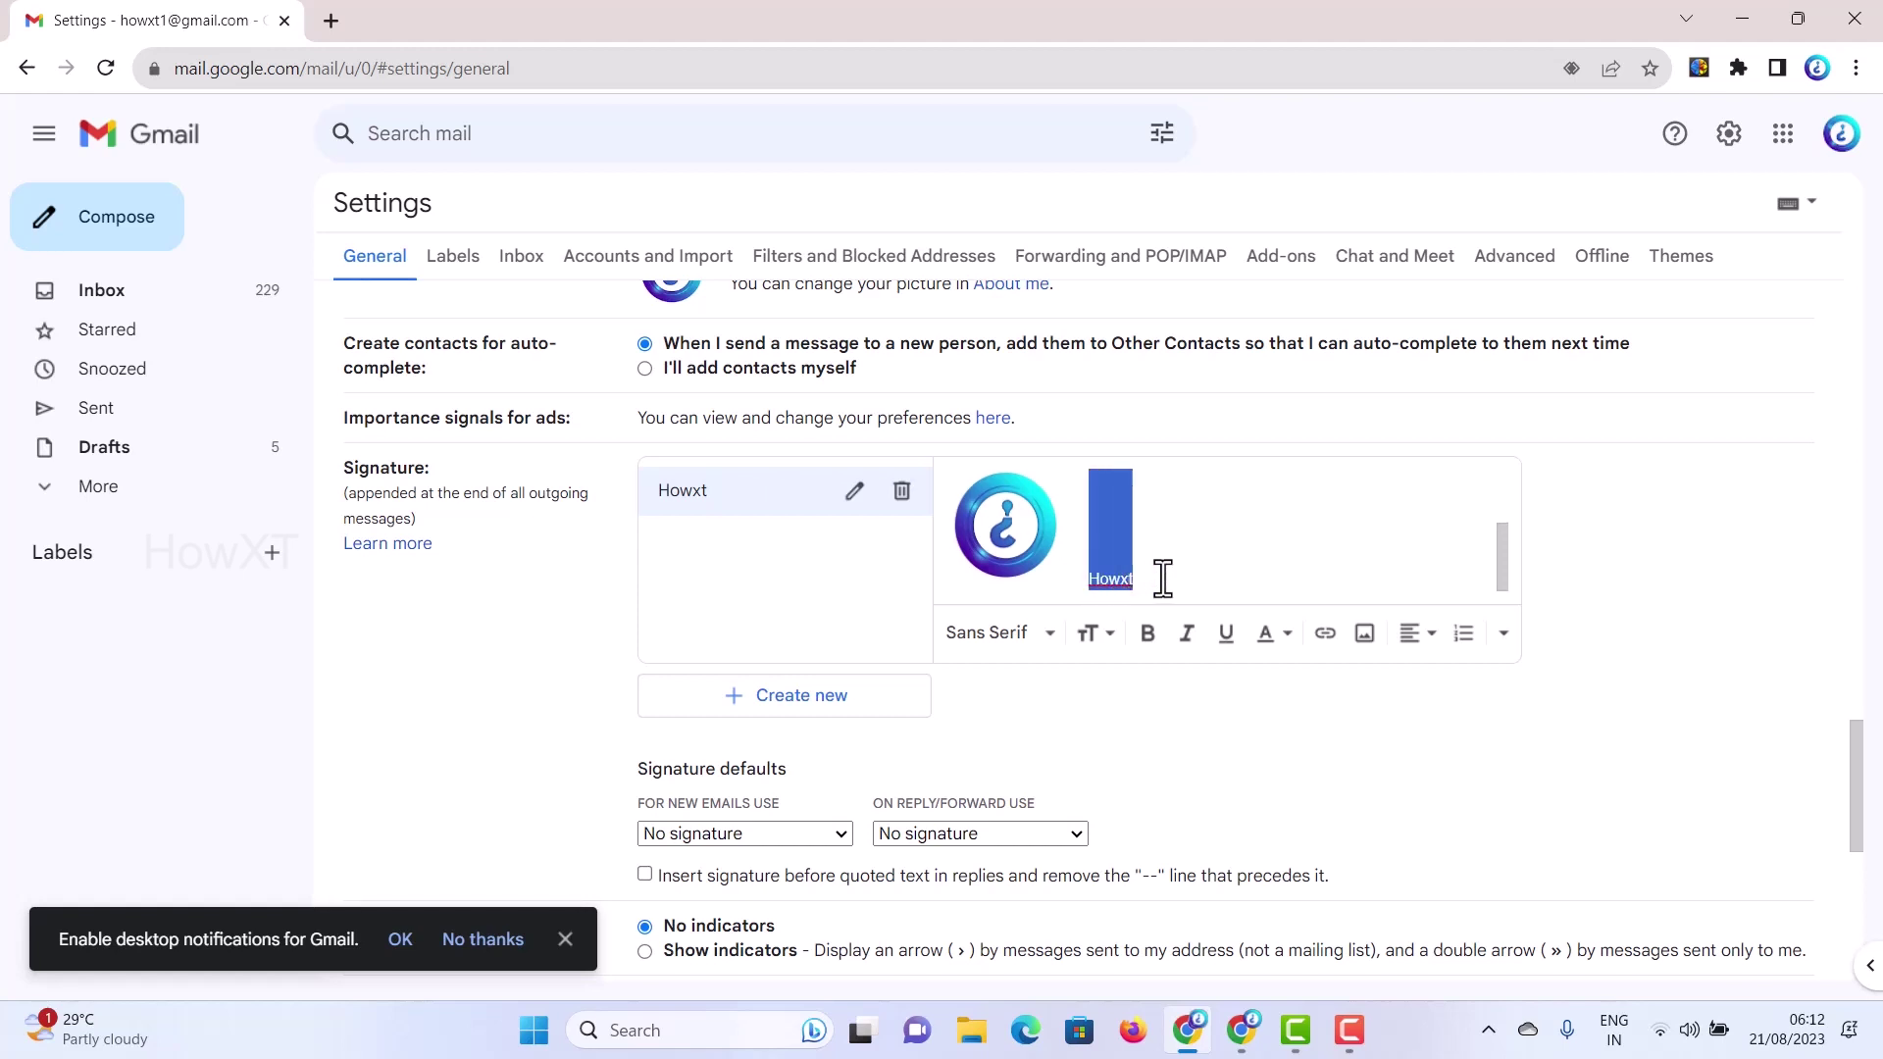
pyautogui.click(1040, 636)
pyautogui.click(1067, 321)
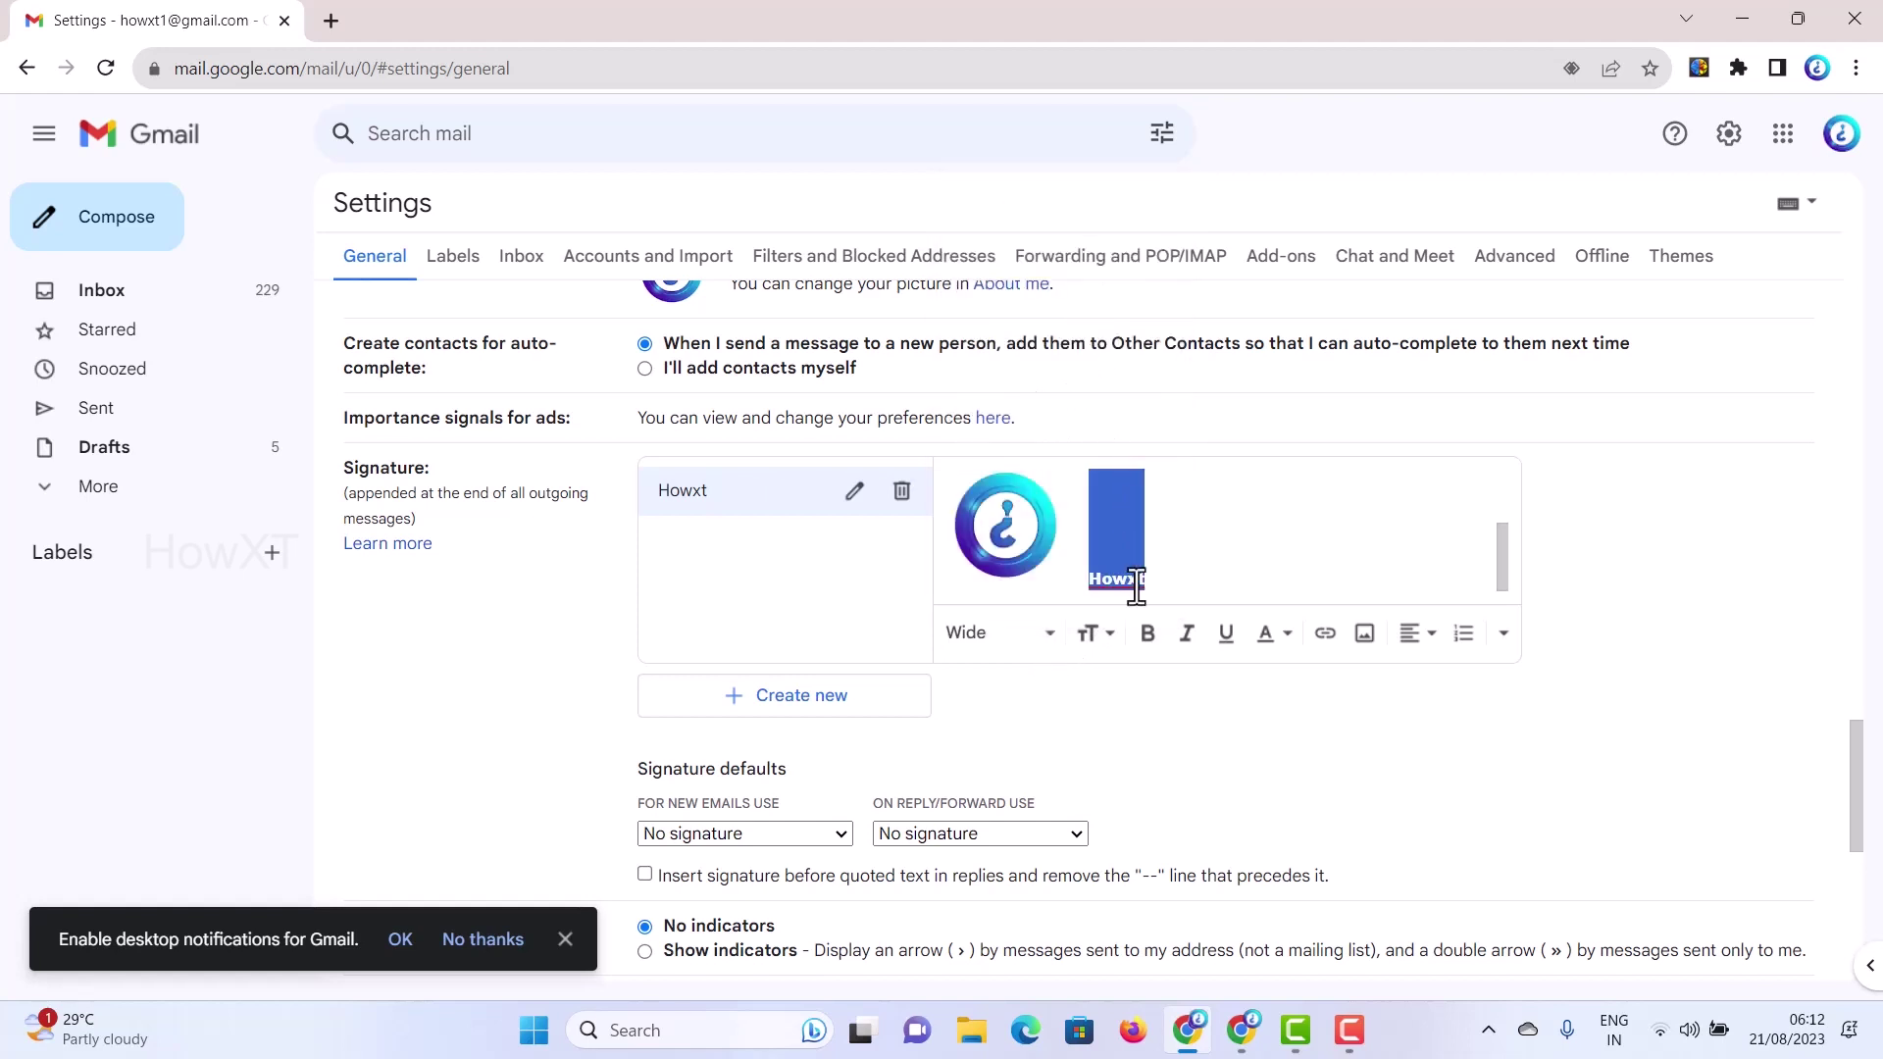
pyautogui.click(1265, 635)
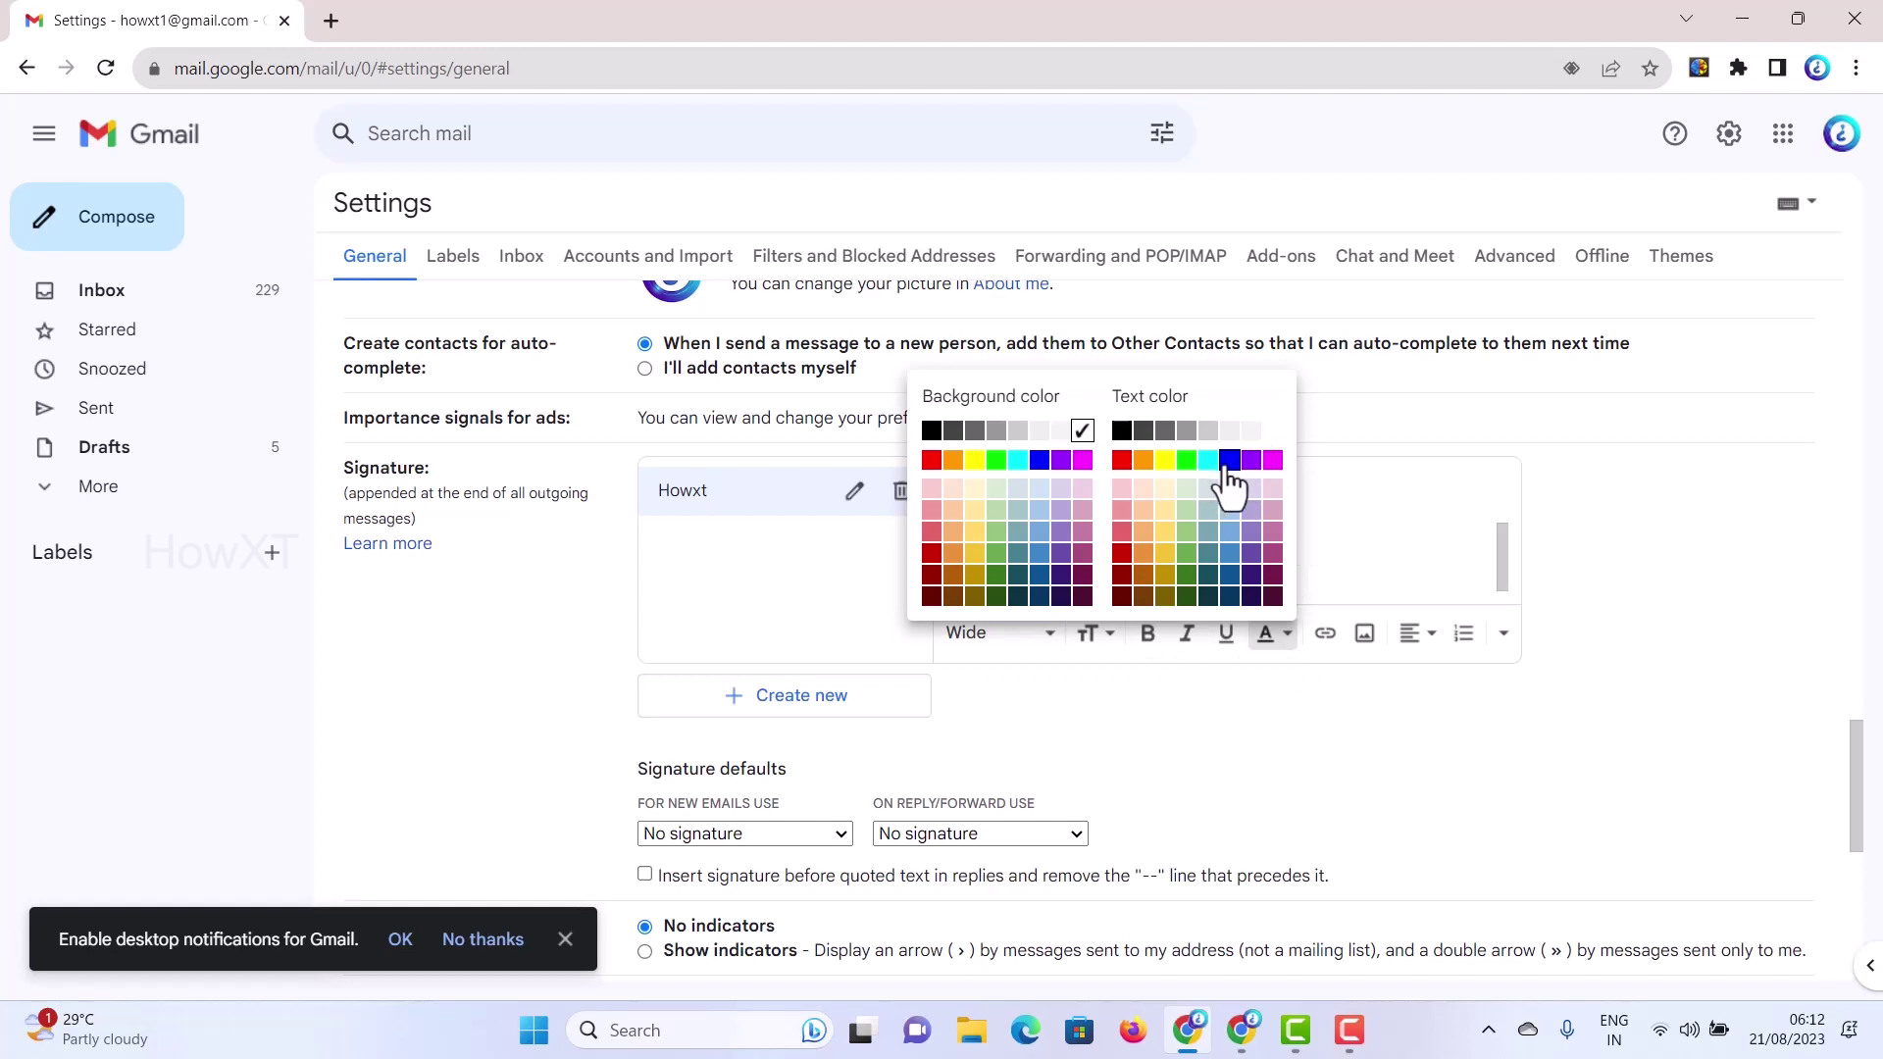
pyautogui.click(1061, 460)
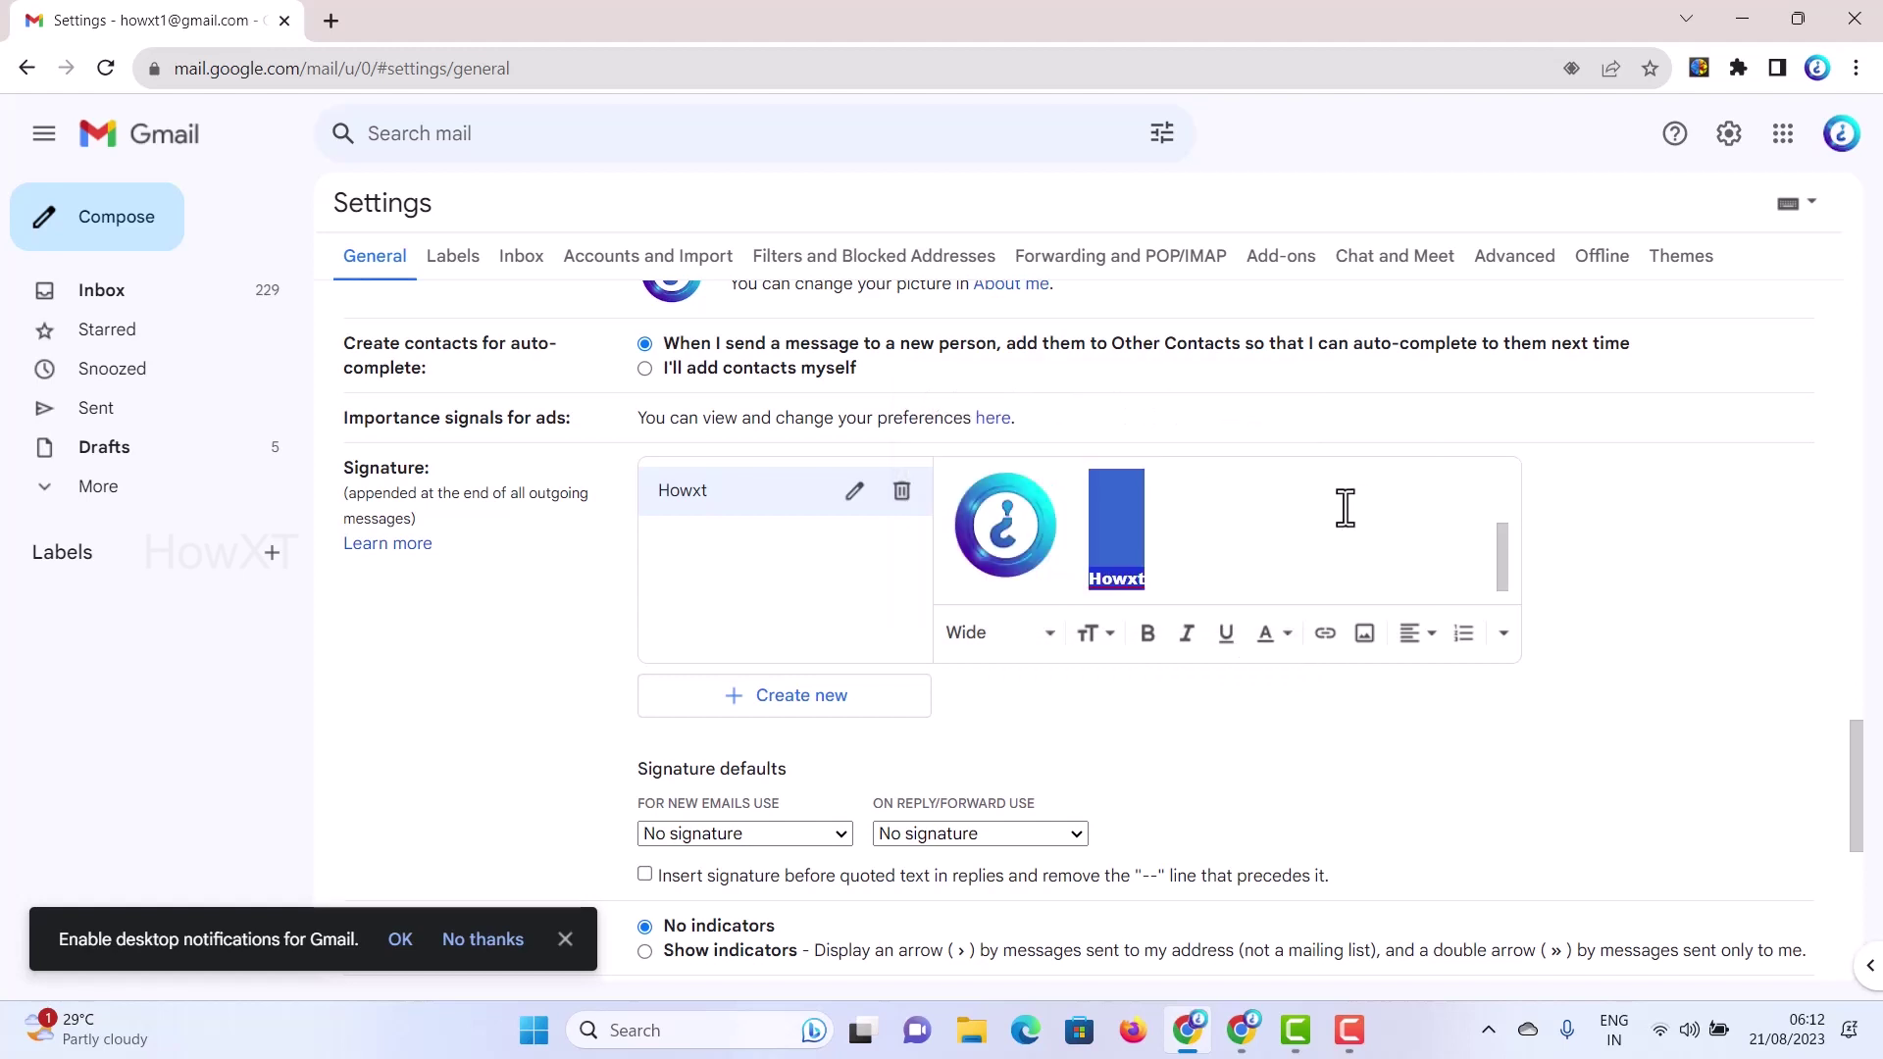
pyautogui.doubleClick(1115, 581)
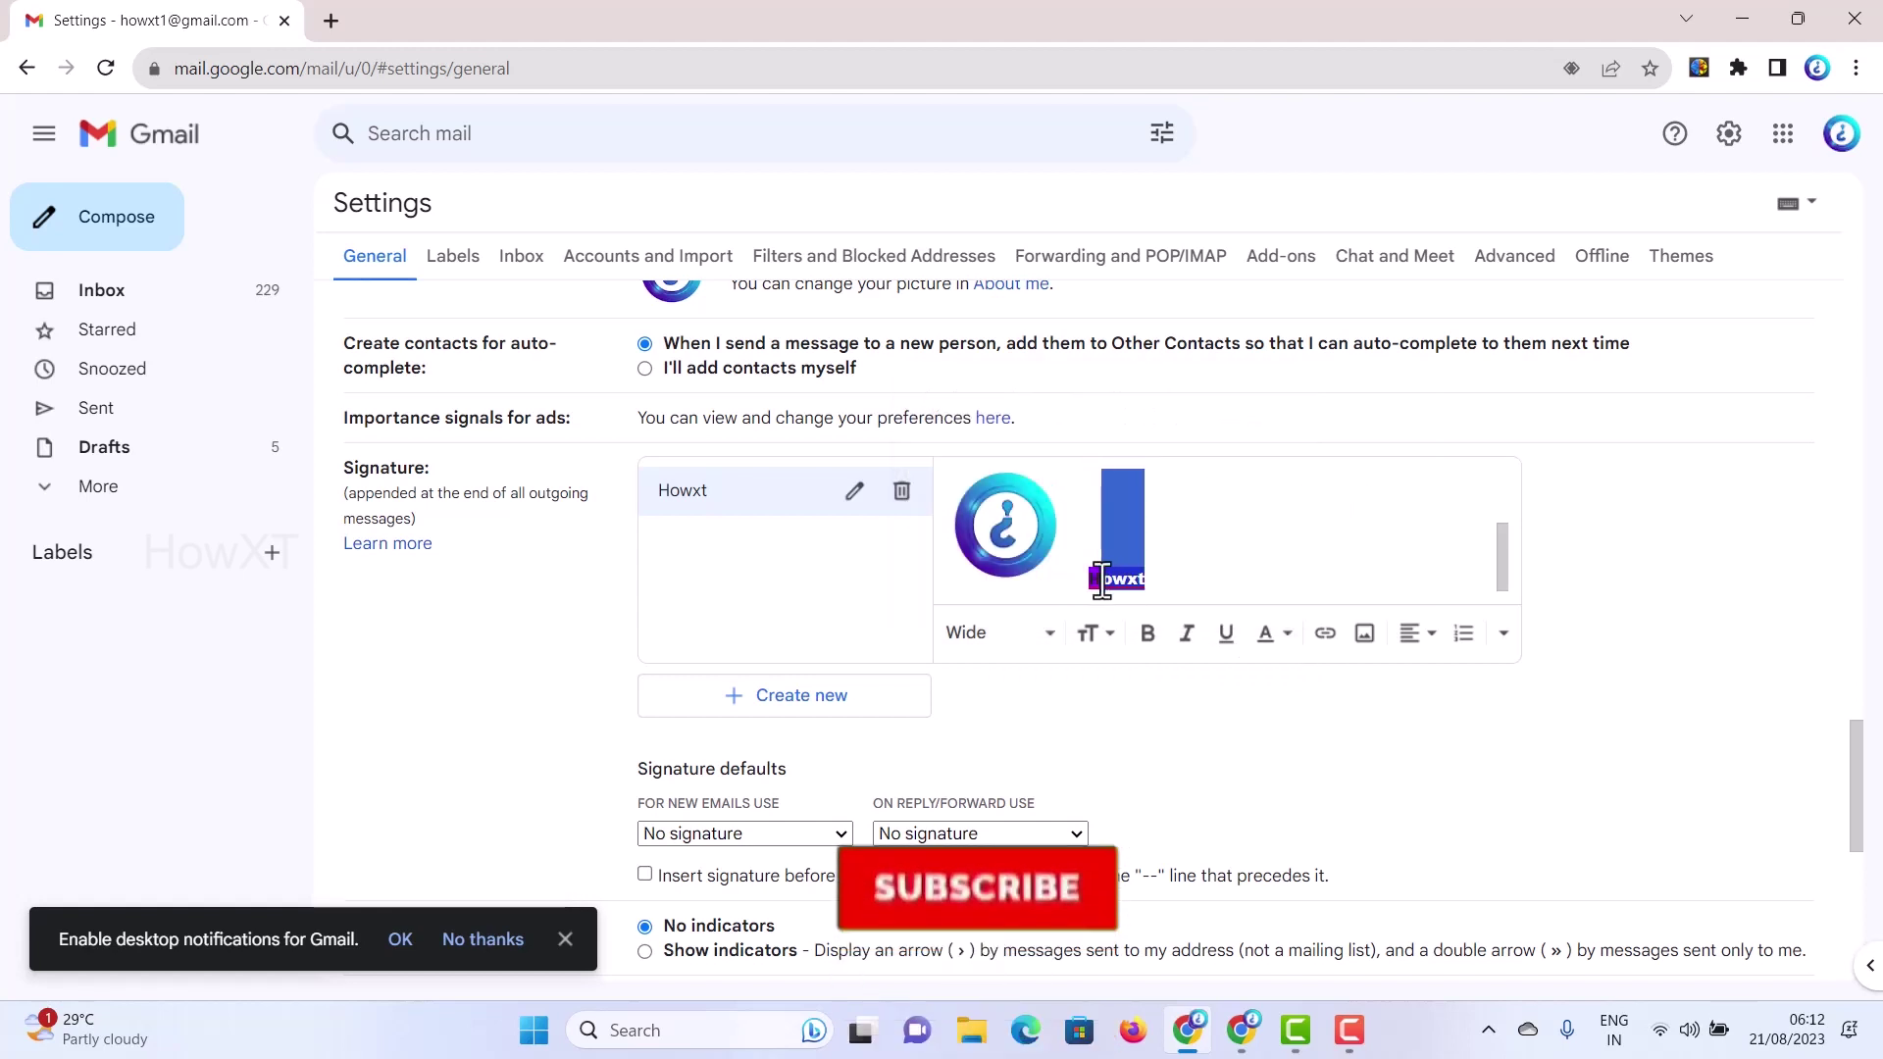
pyautogui.click(1275, 634)
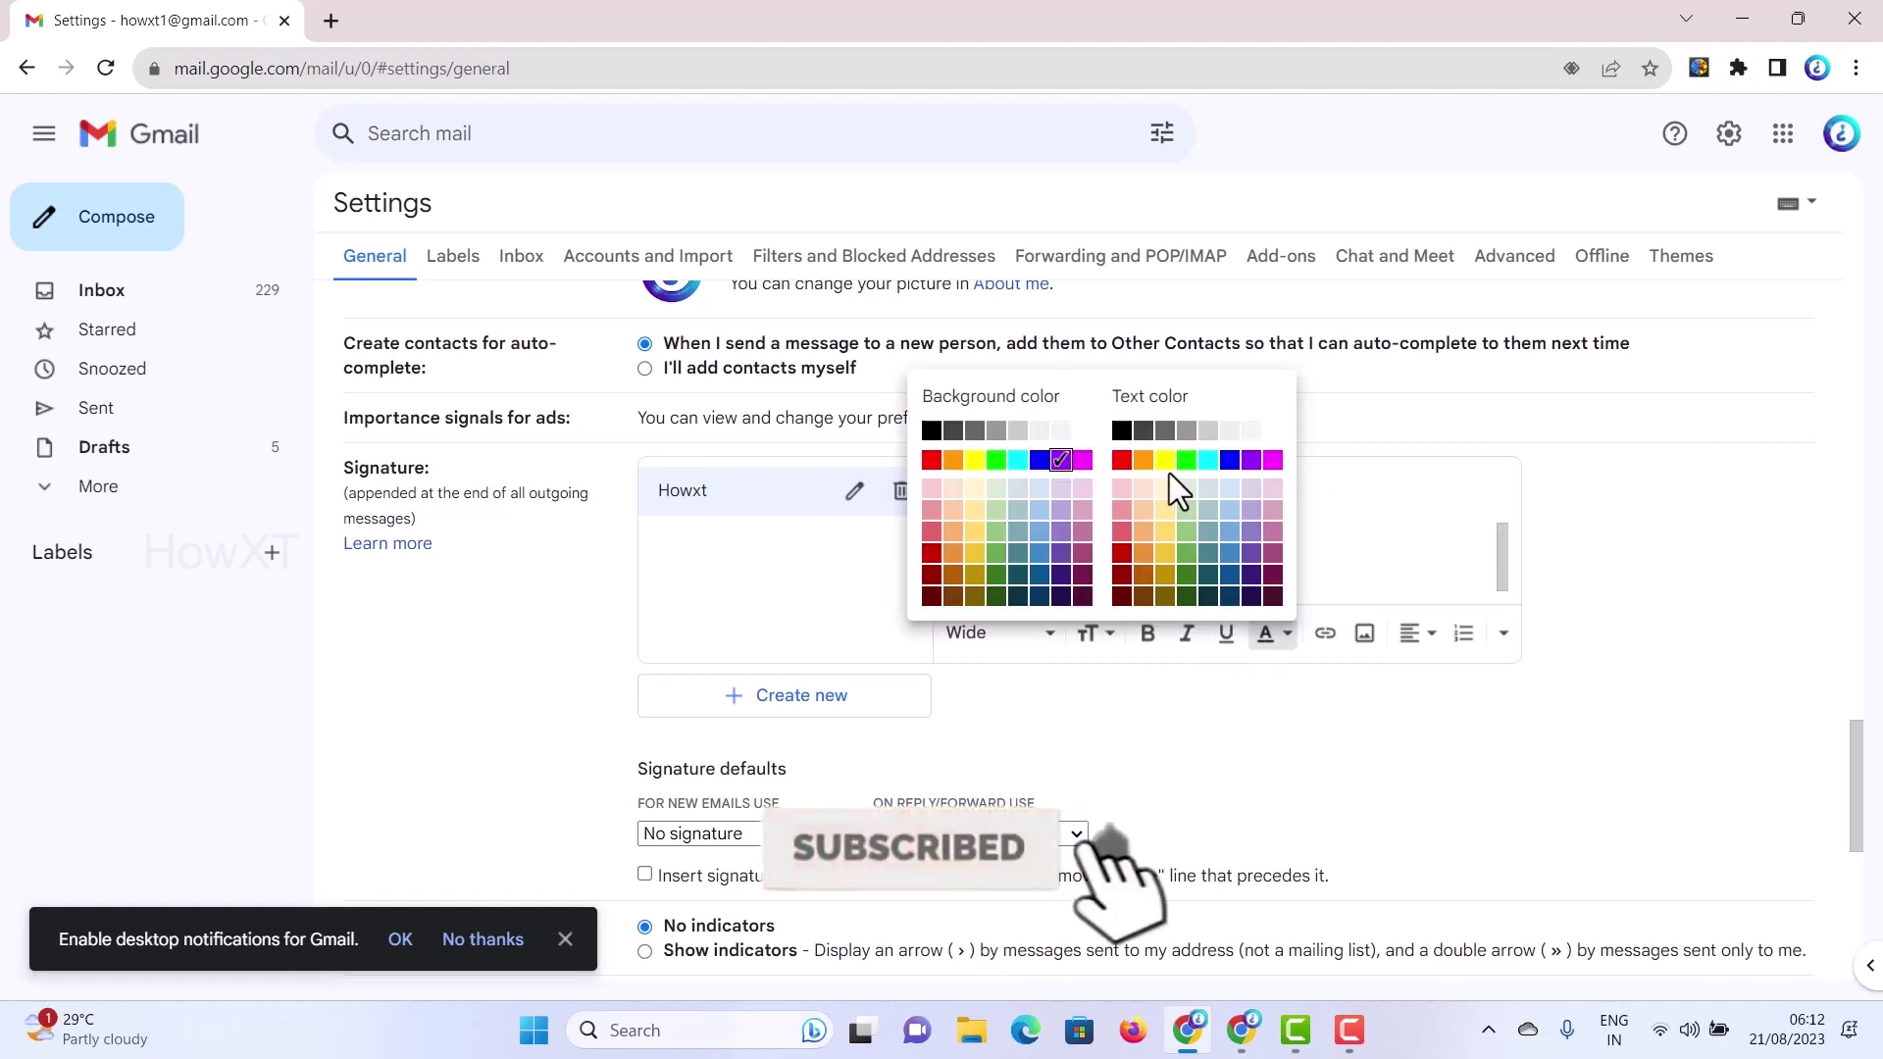
pyautogui.click(1250, 432)
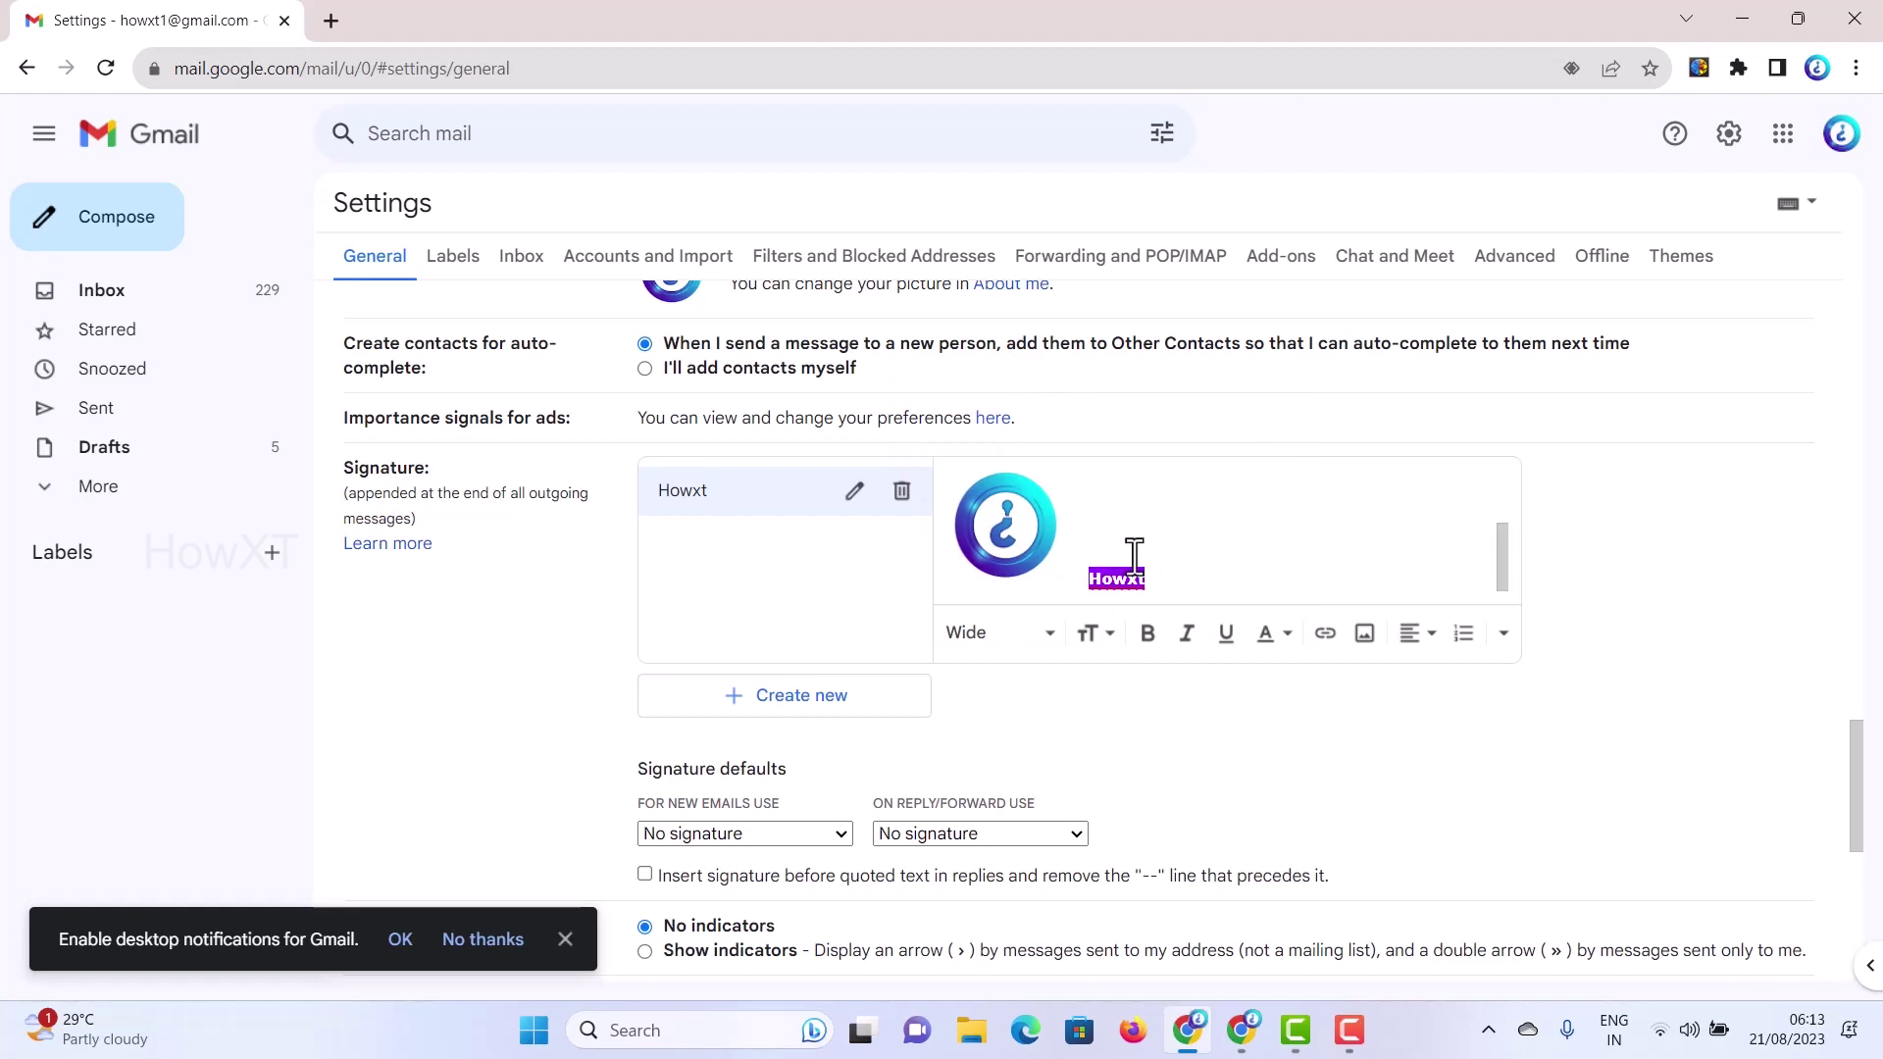
# Step: Set Howxt as the default for new emails and replies/forwards, and save changes
pyautogui.scroll(-3, 1061, 694)
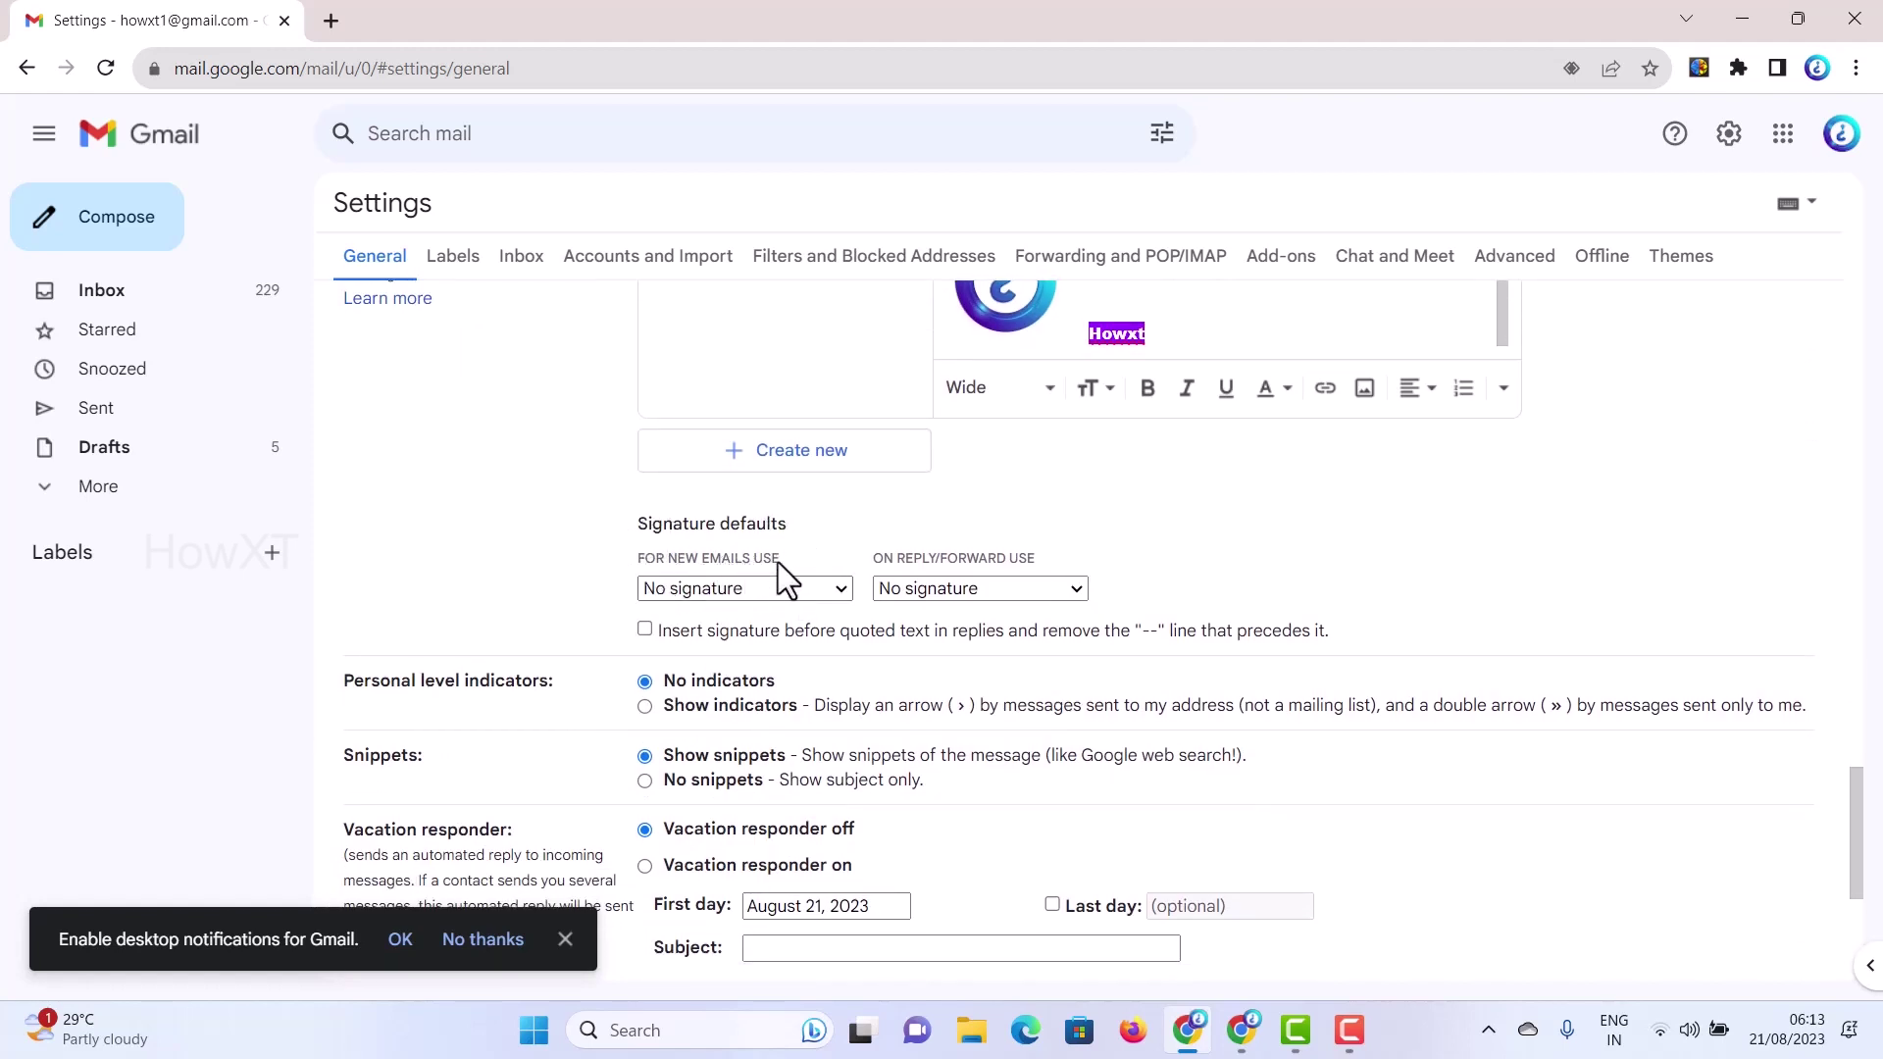
pyautogui.click(724, 588)
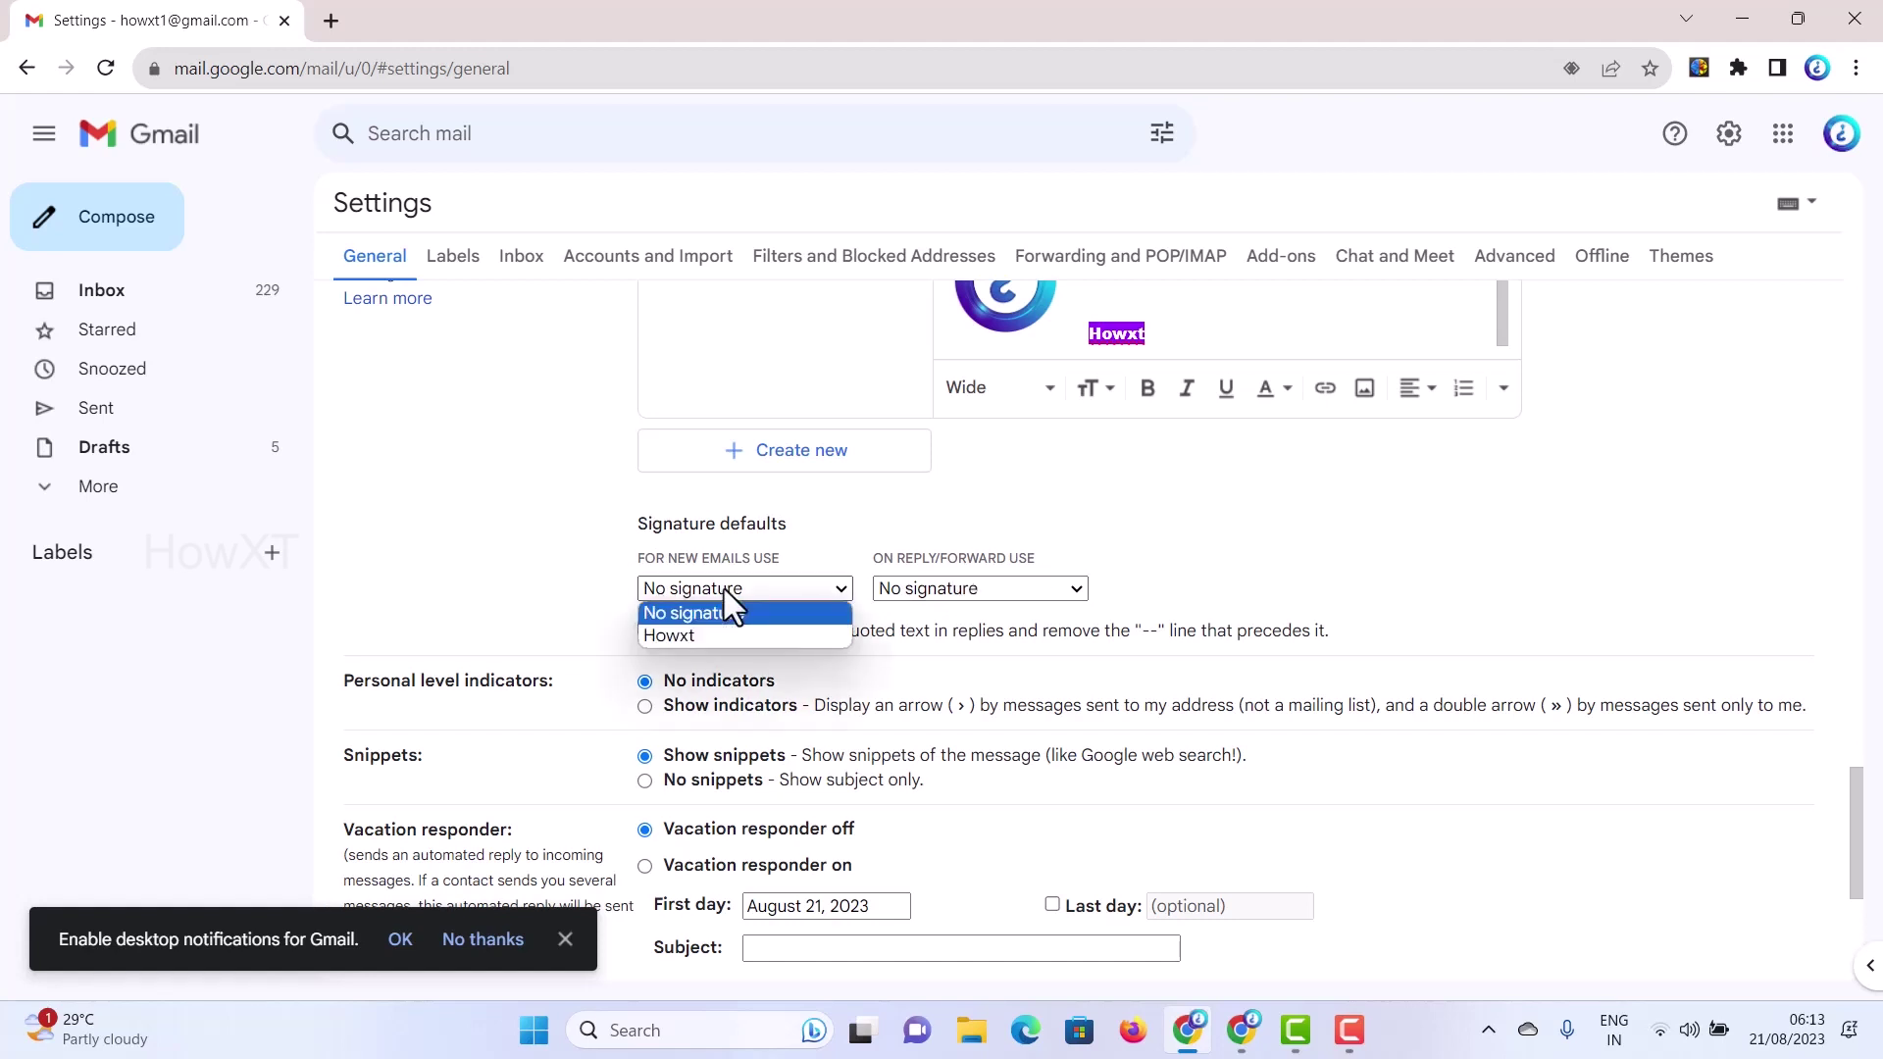
pyautogui.click(663, 634)
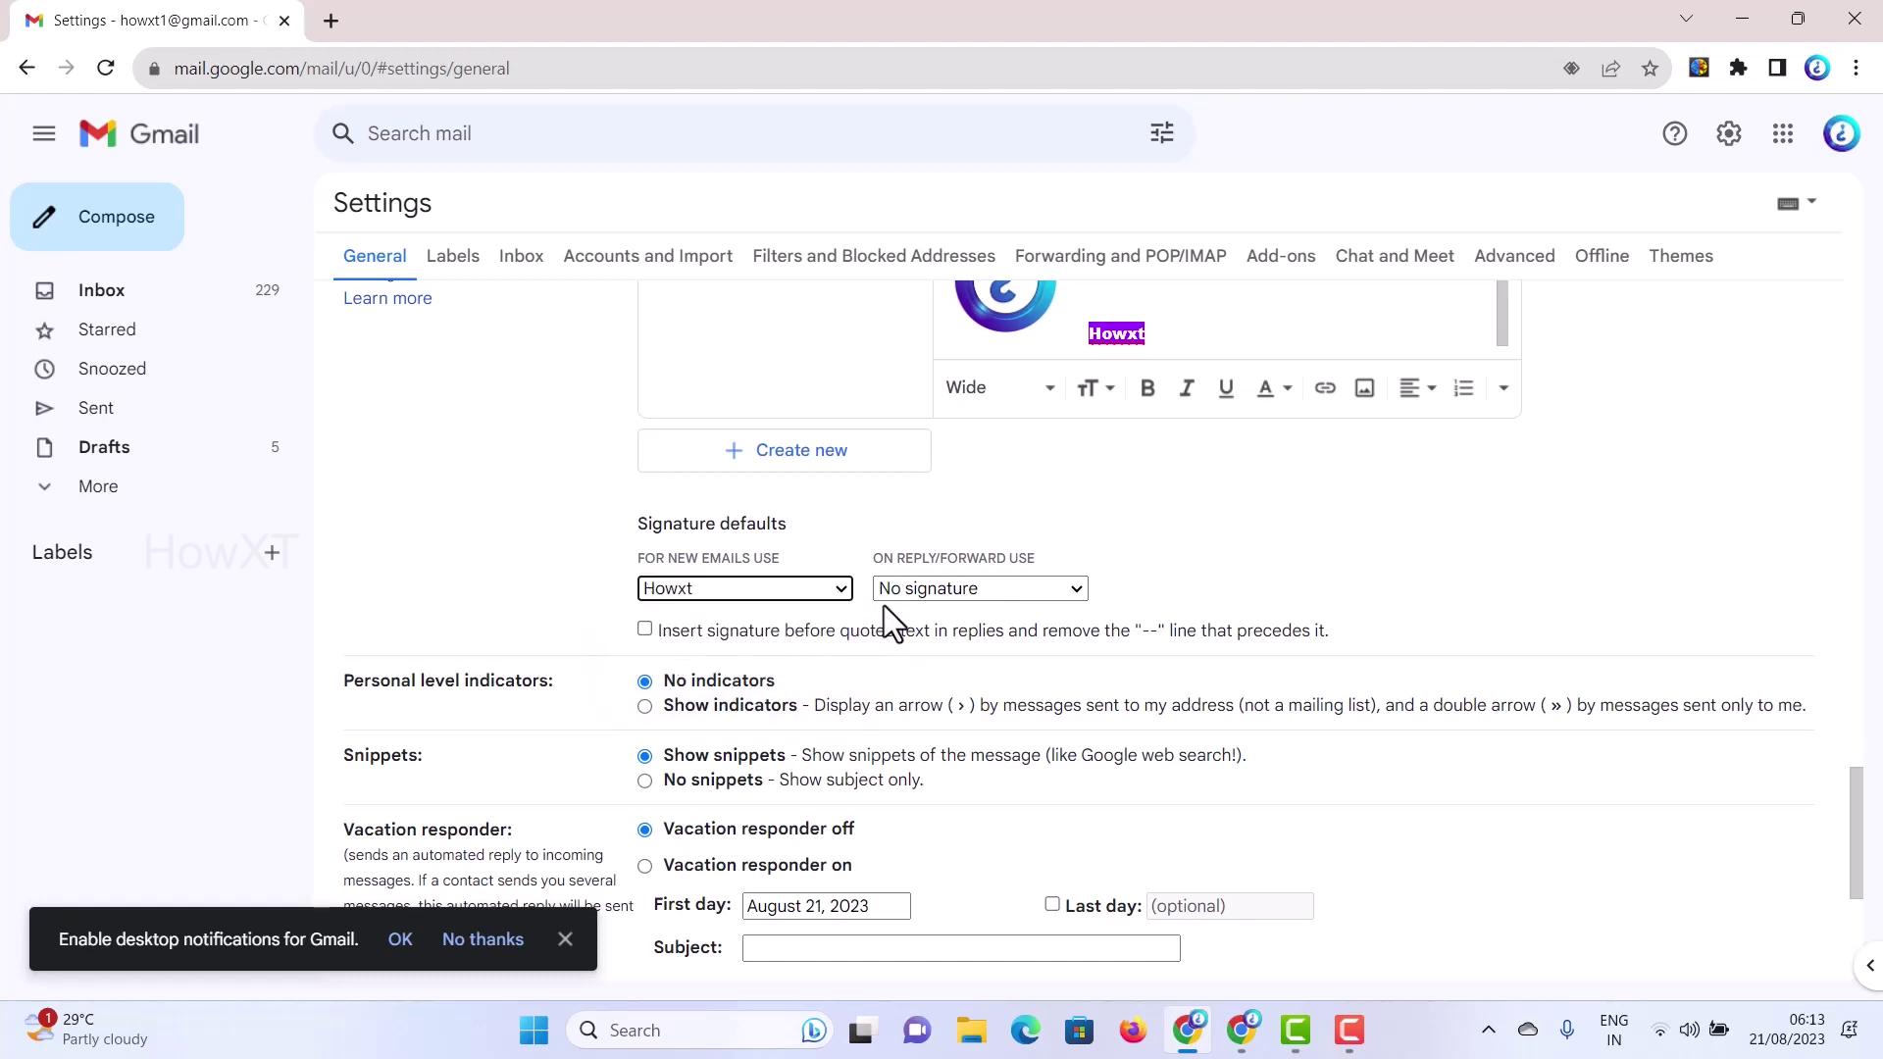
pyautogui.click(914, 592)
pyautogui.click(902, 636)
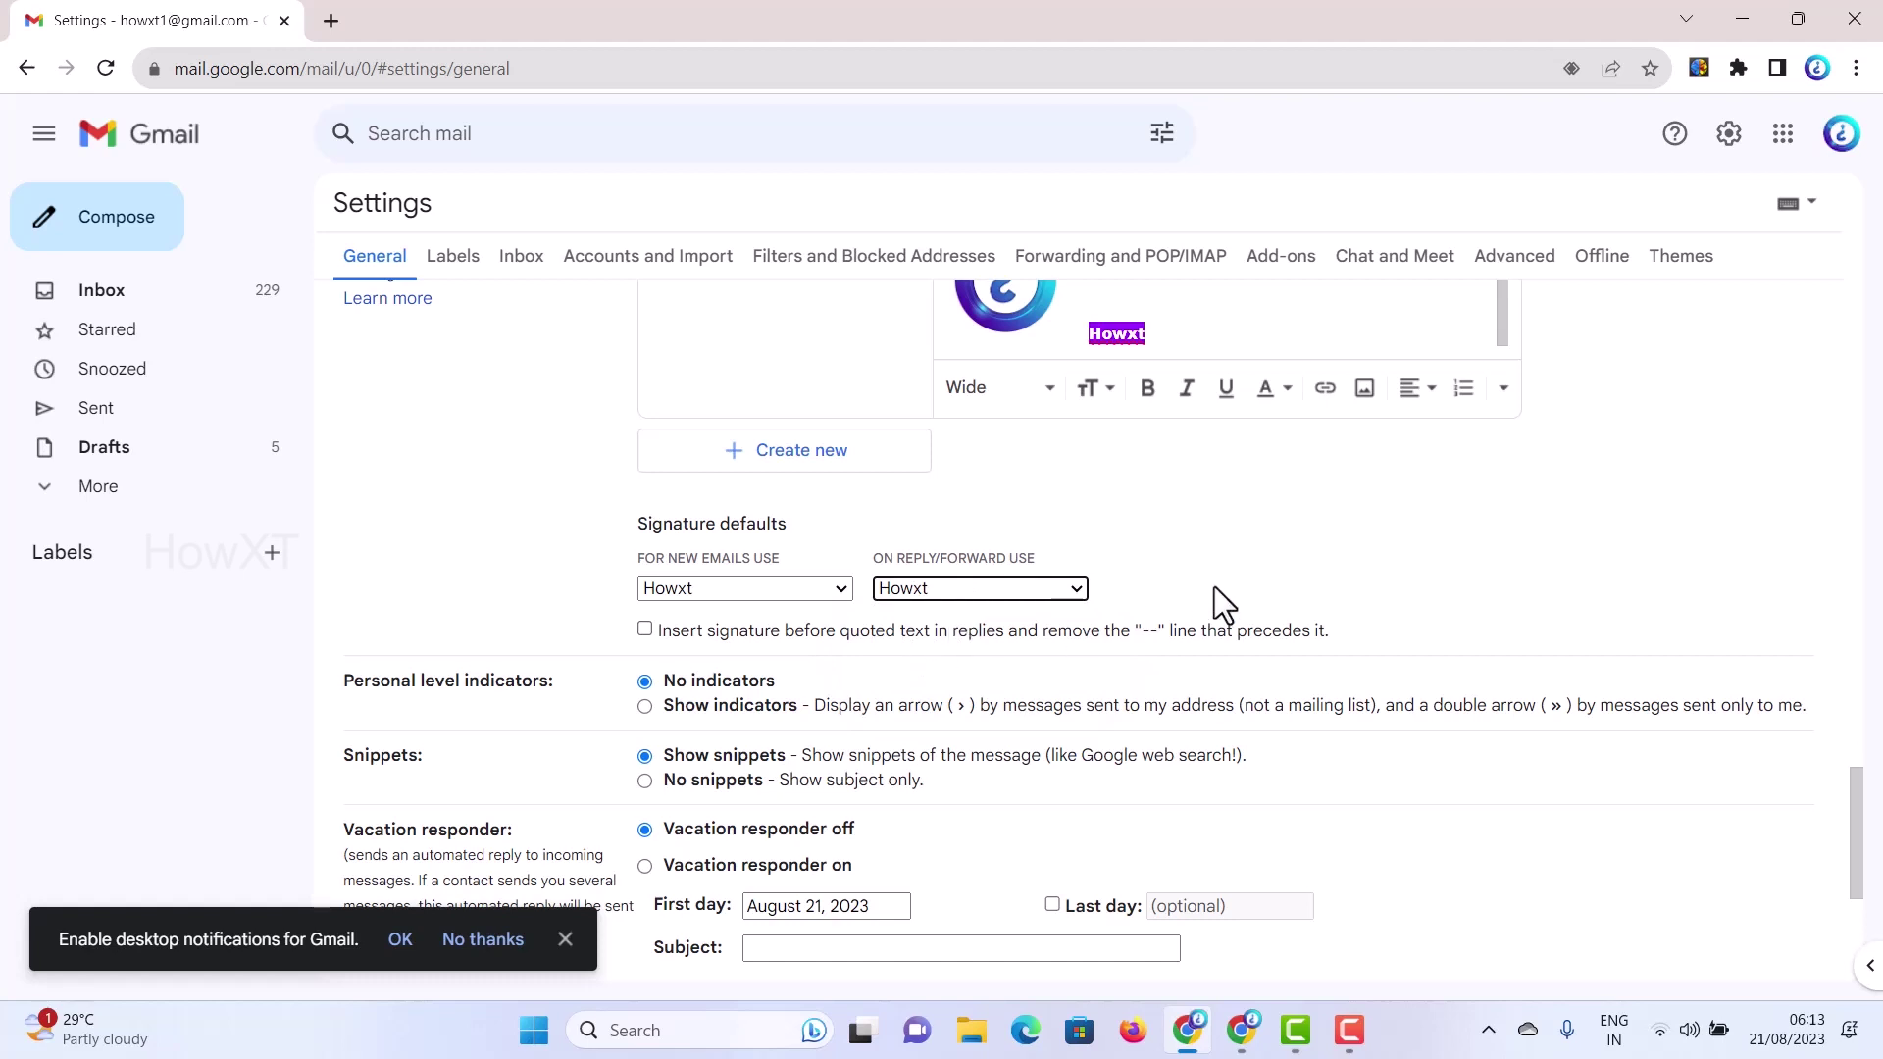
pyautogui.scroll(4, 1214, 586)
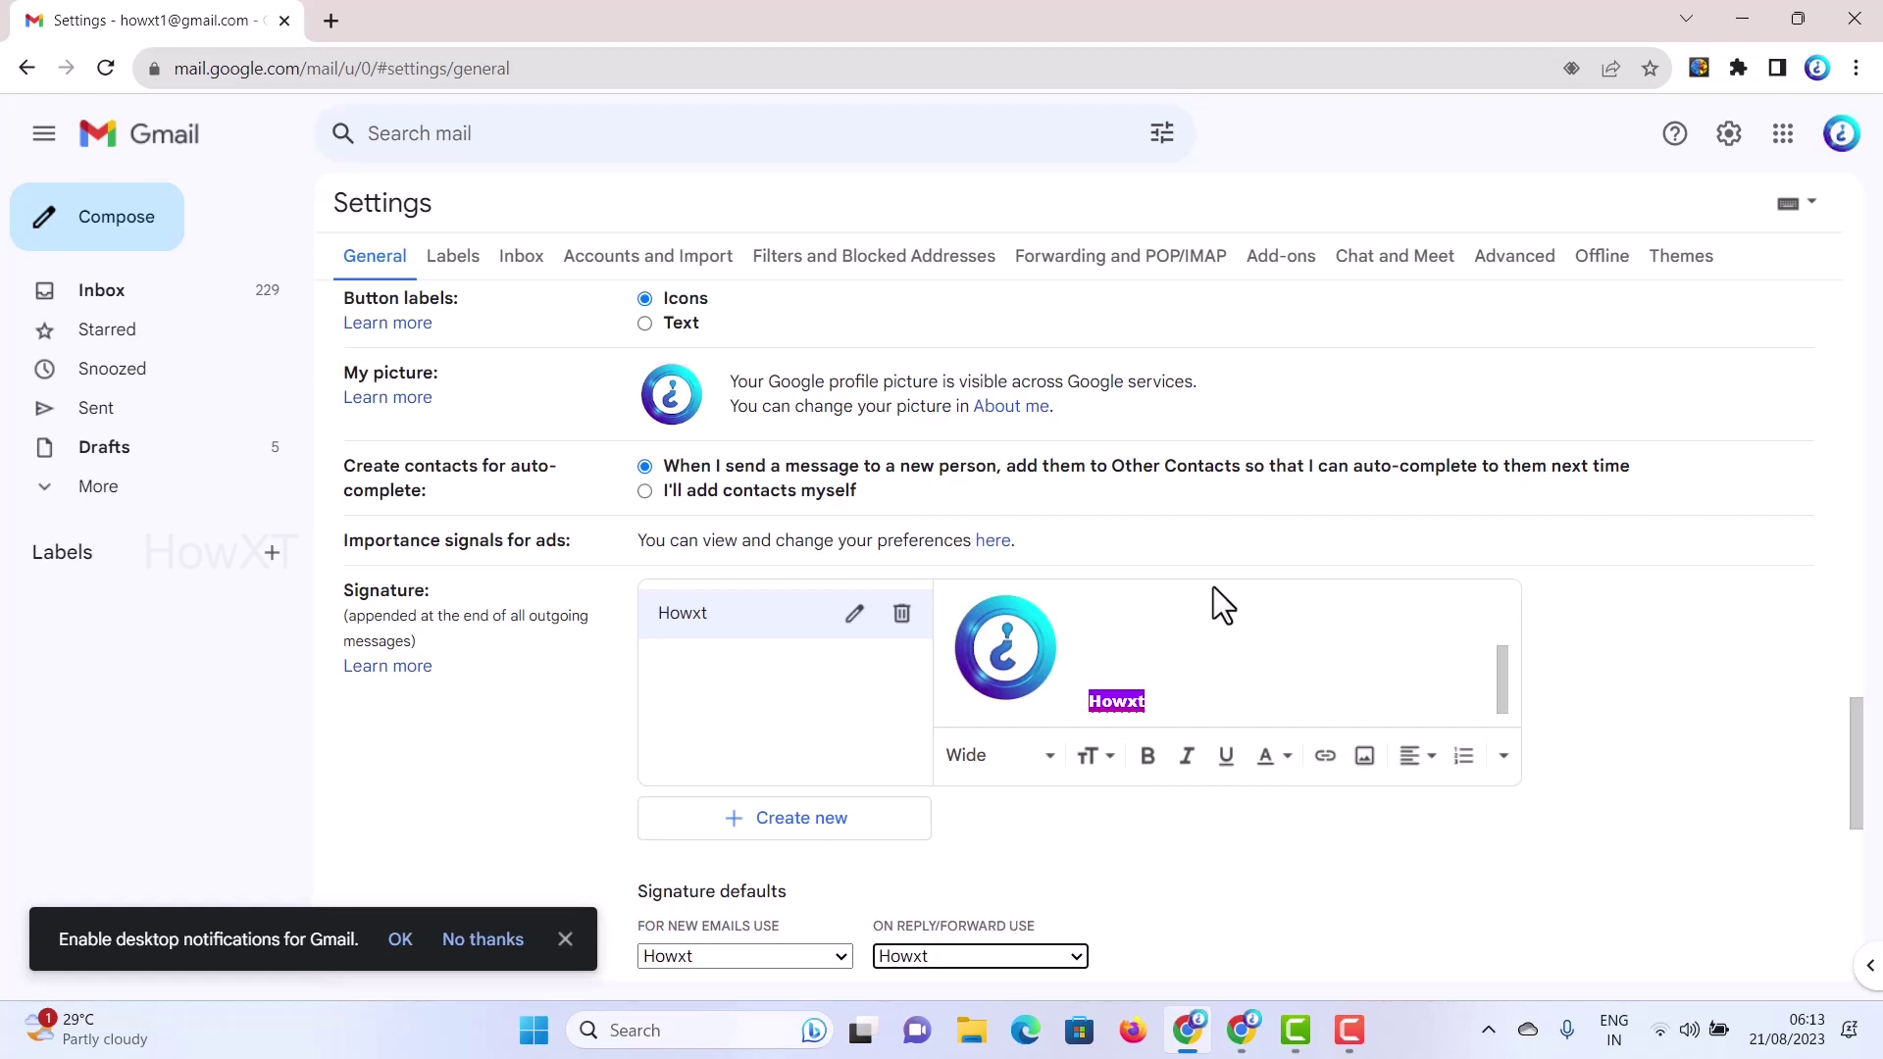
pyautogui.scroll(-1, 1214, 586)
pyautogui.scroll(-1, 1210, 586)
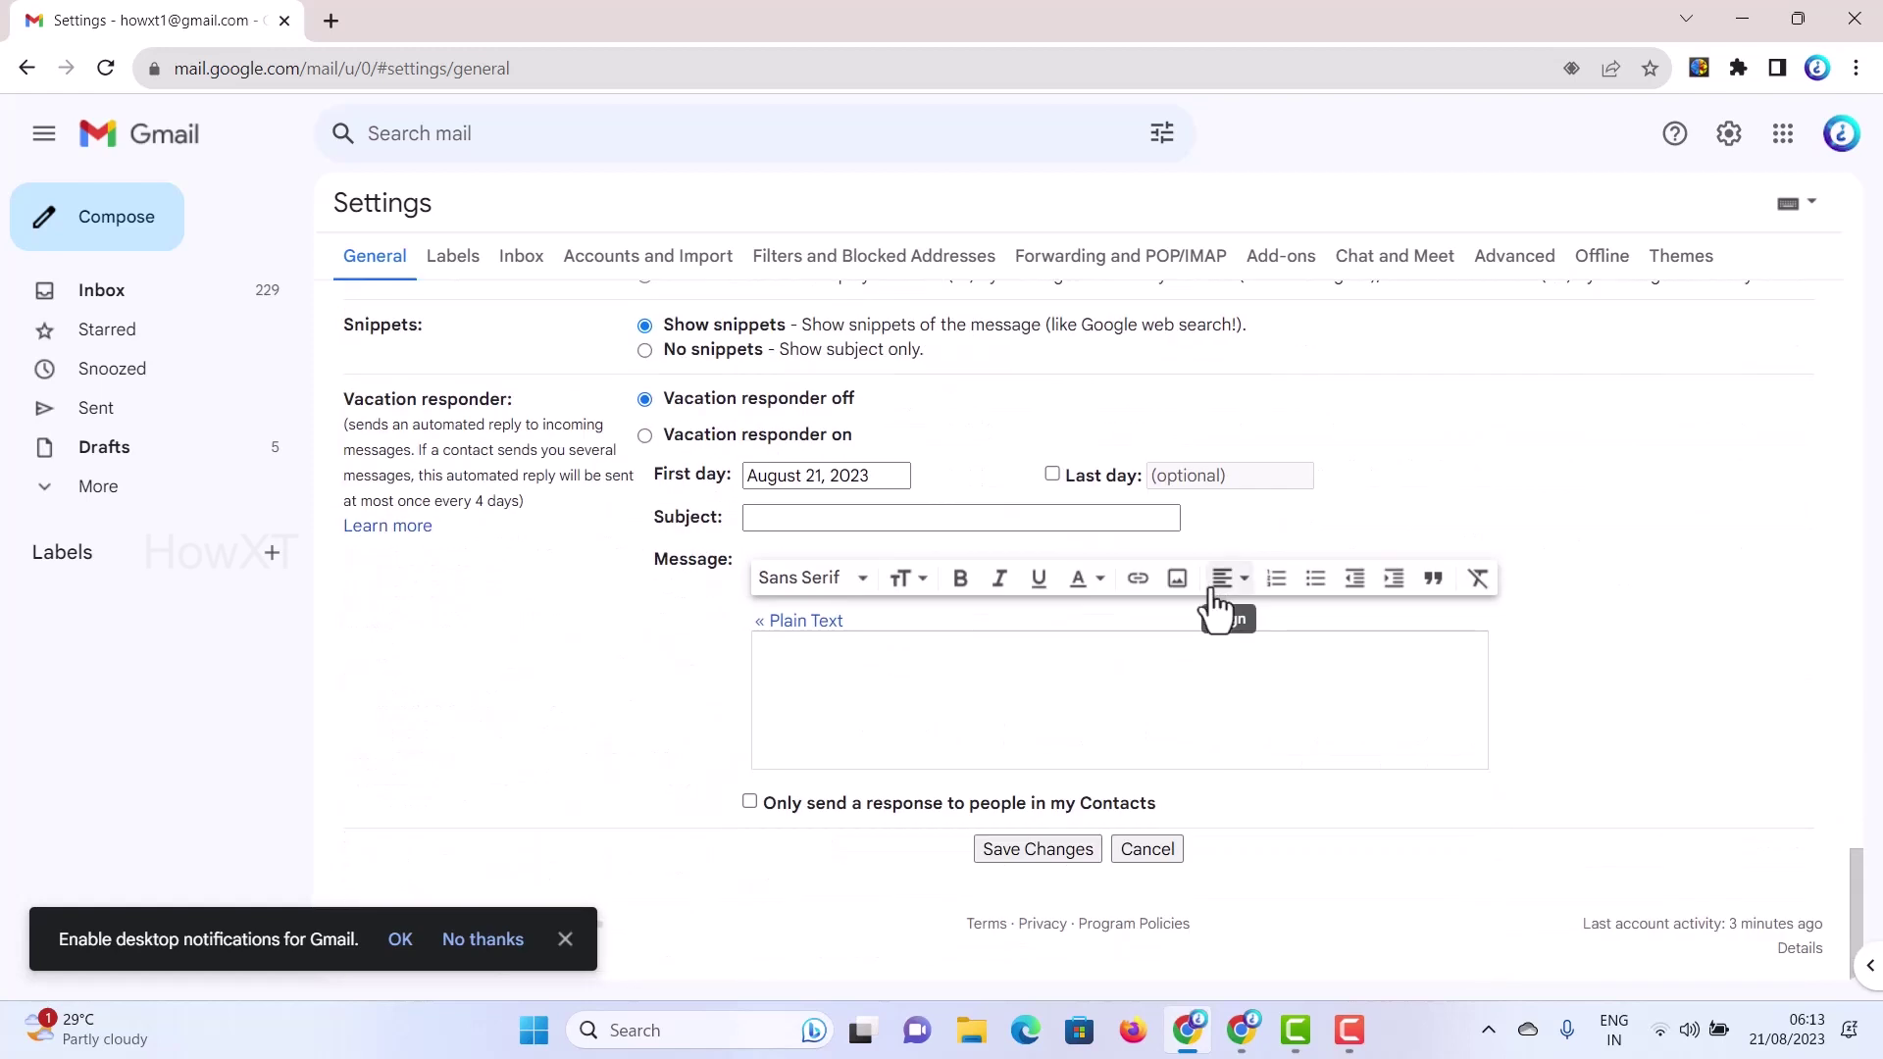
pyautogui.click(1023, 849)
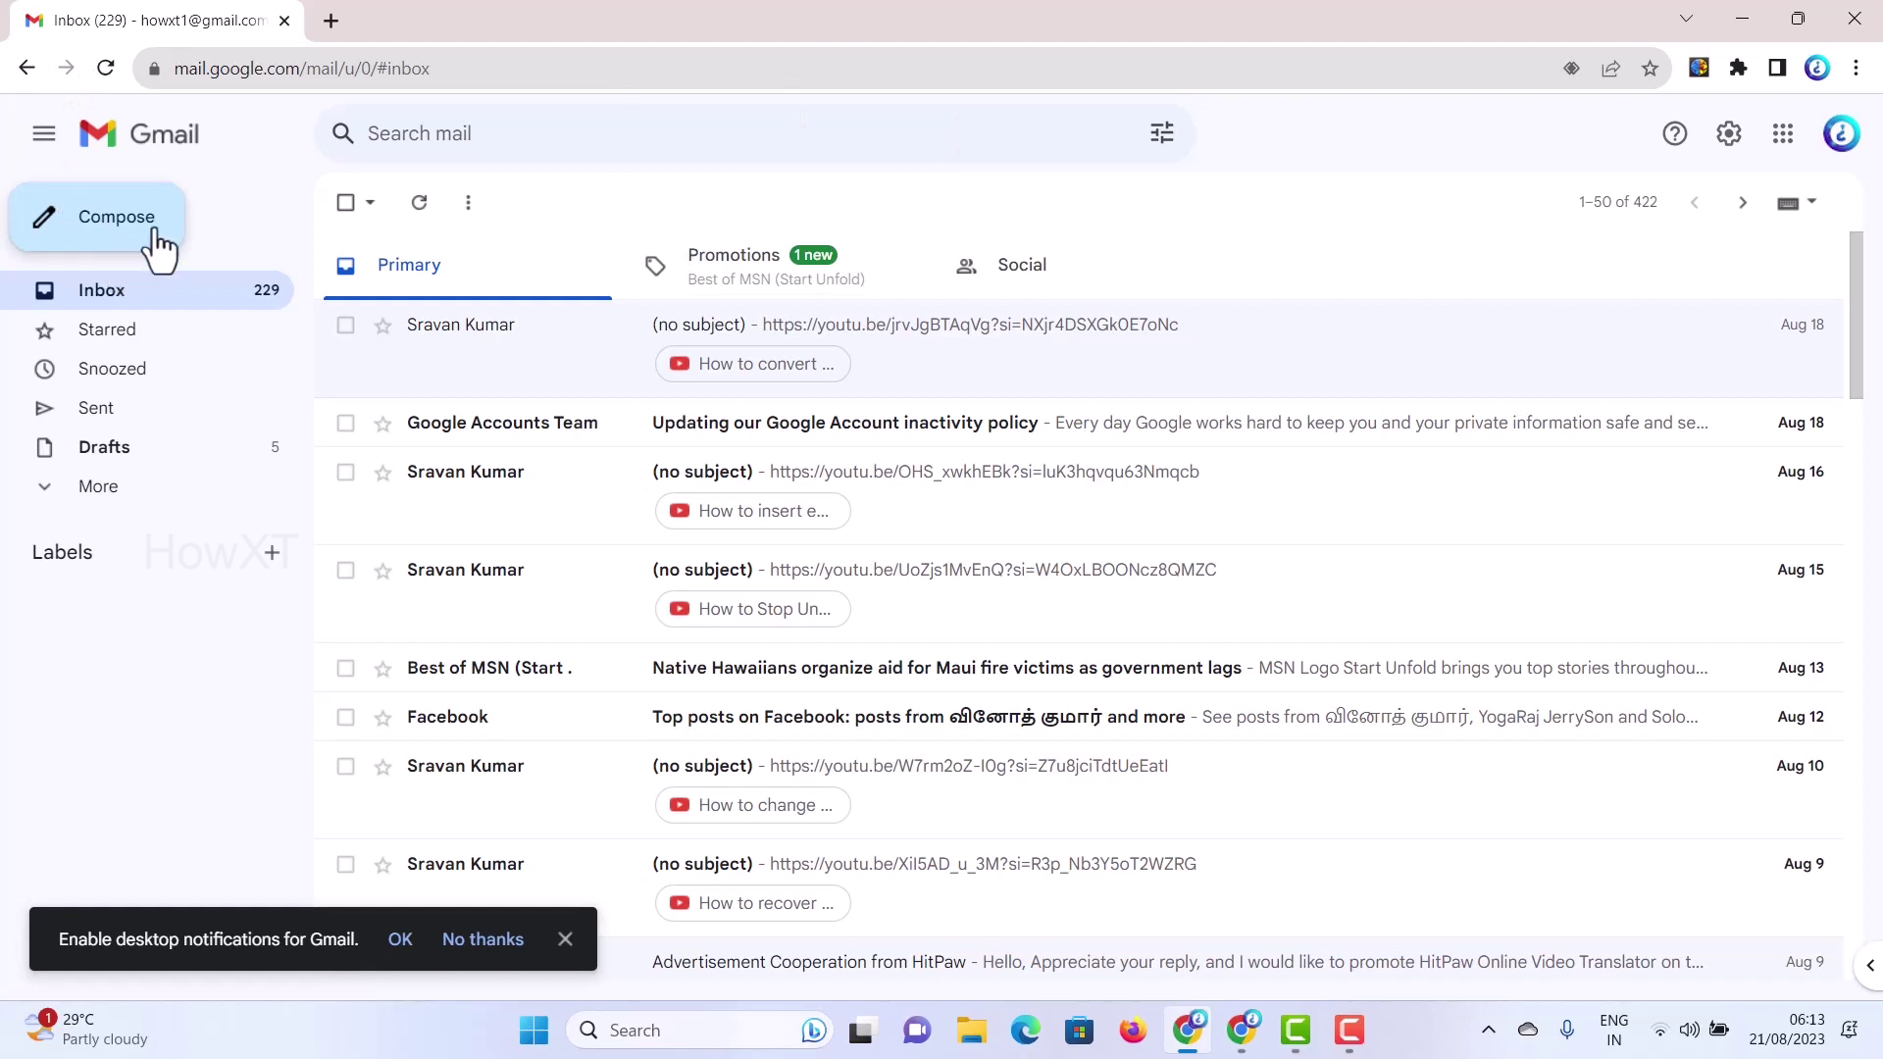
# Step: Open new compose windows to confirm the Howxt signature appears, then close them
pyautogui.click(122, 227)
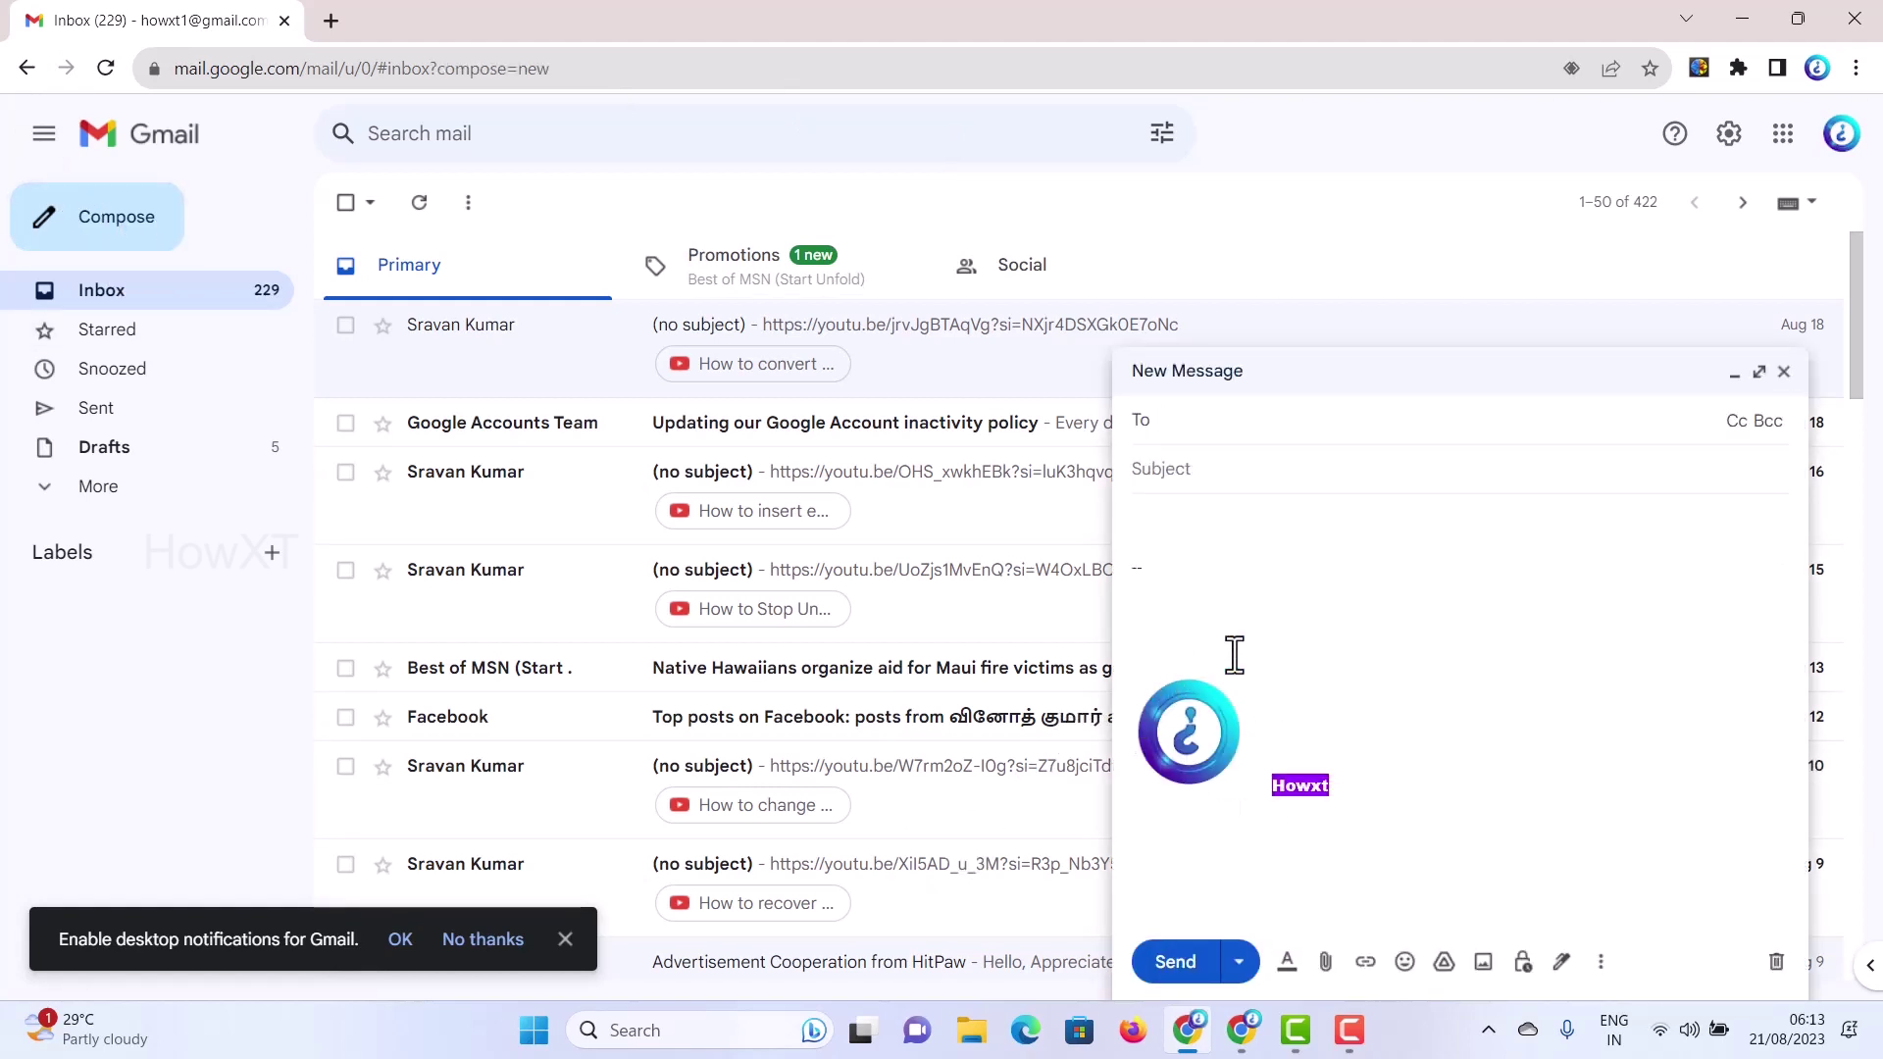
pyautogui.click(111, 228)
pyautogui.click(112, 228)
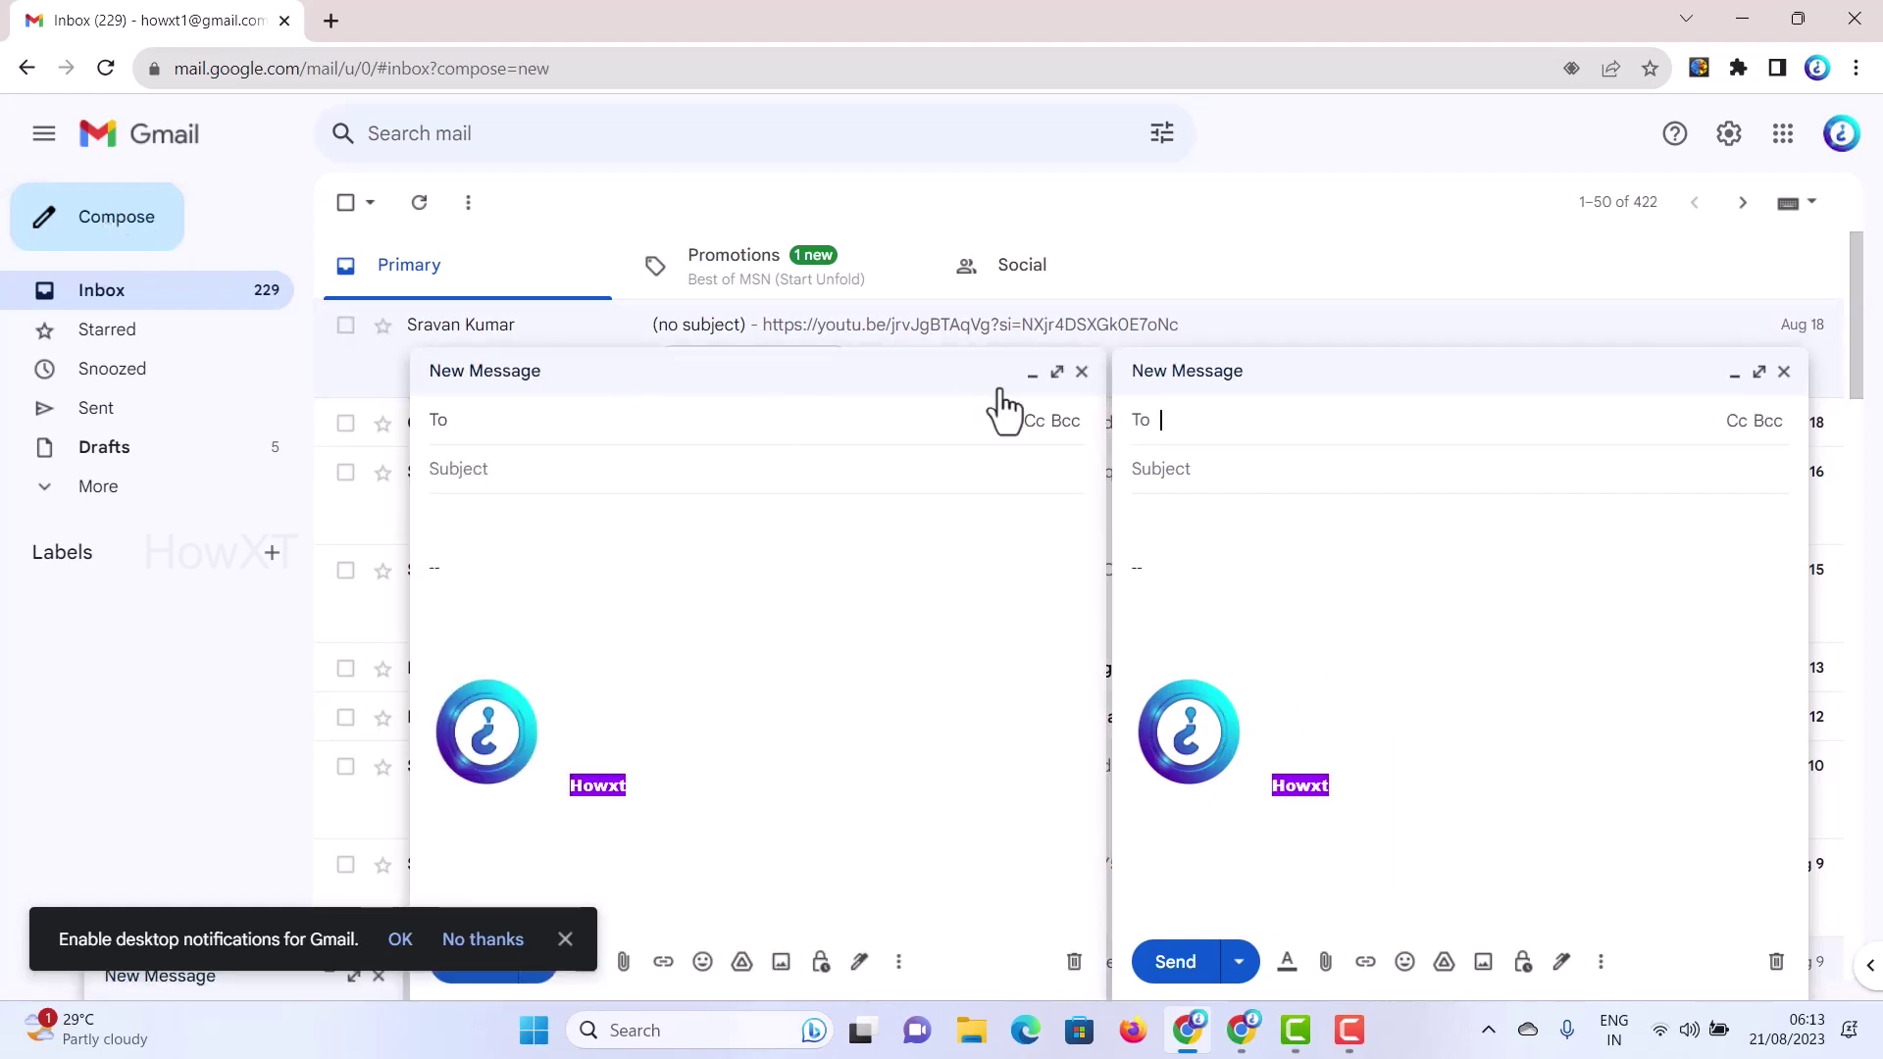
pyautogui.click(1082, 372)
pyautogui.click(1784, 372)
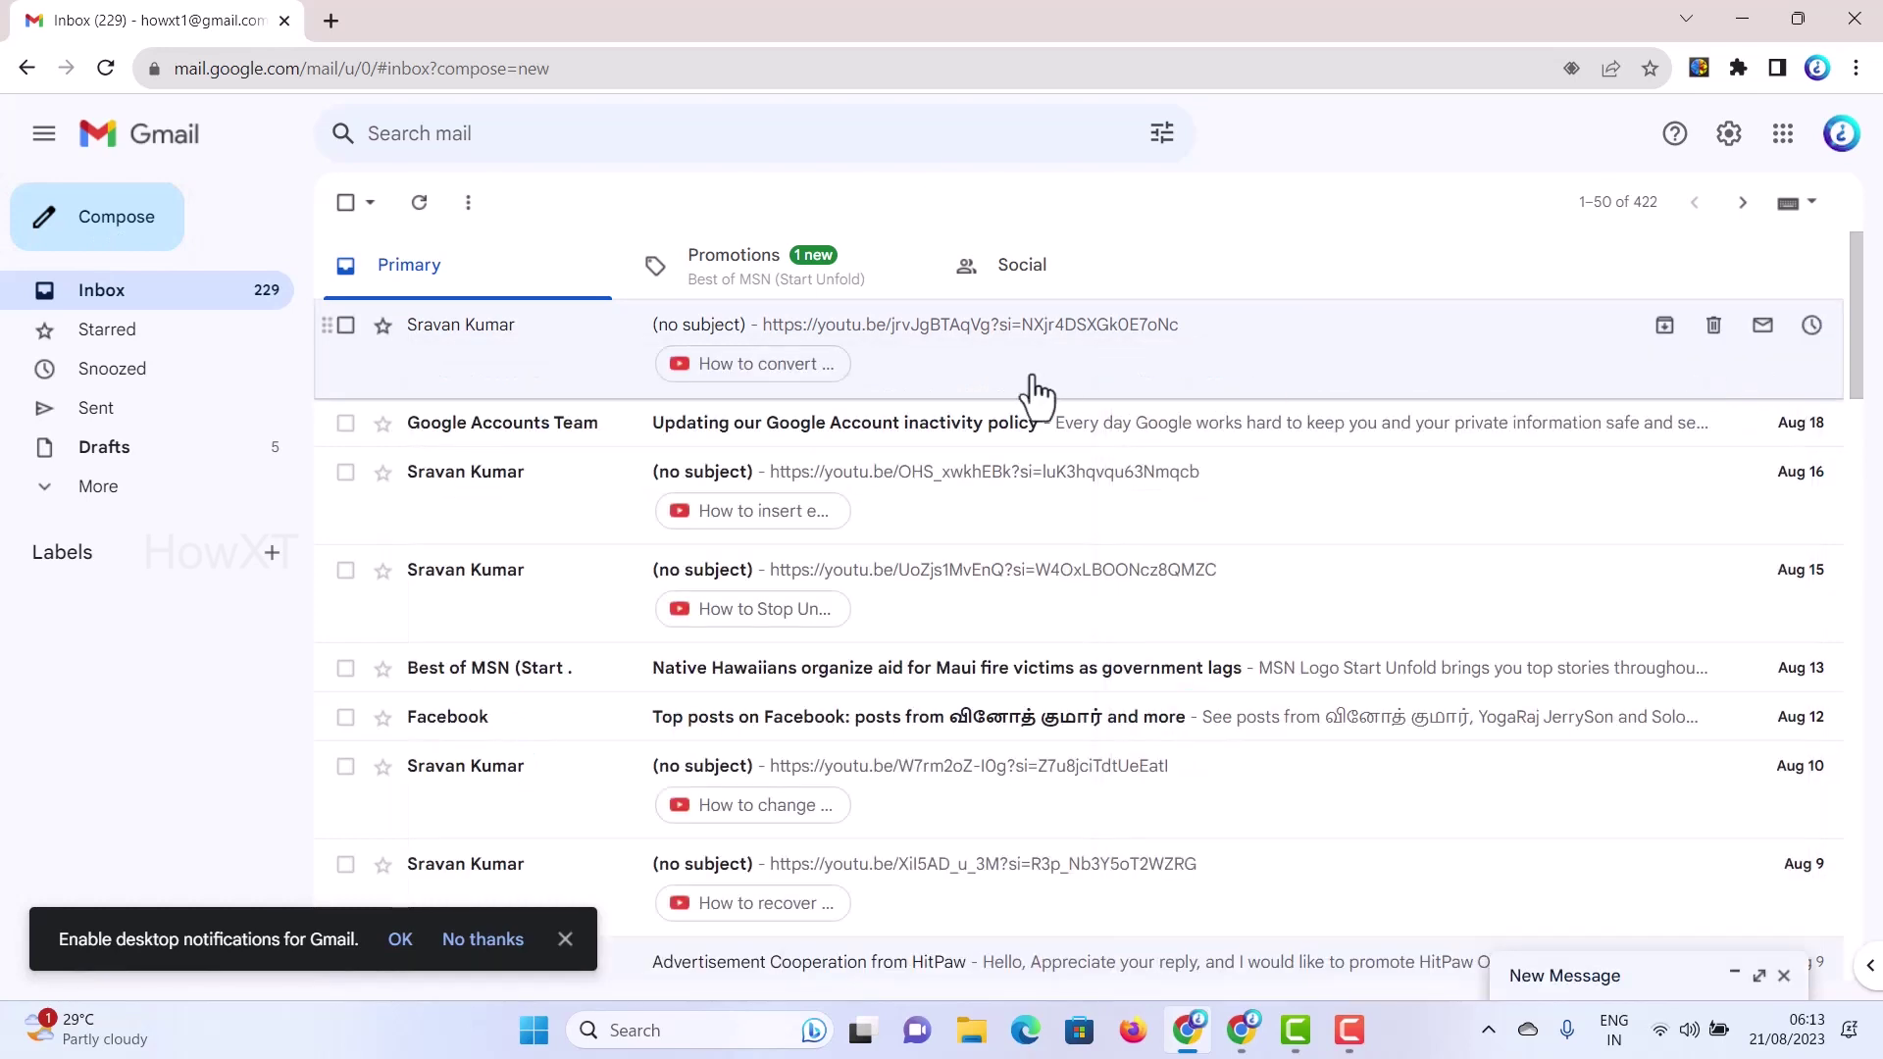
# Step: Reply to the first inbox email and expand the trimmed content showing the Howxt signature
pyautogui.click(484, 365)
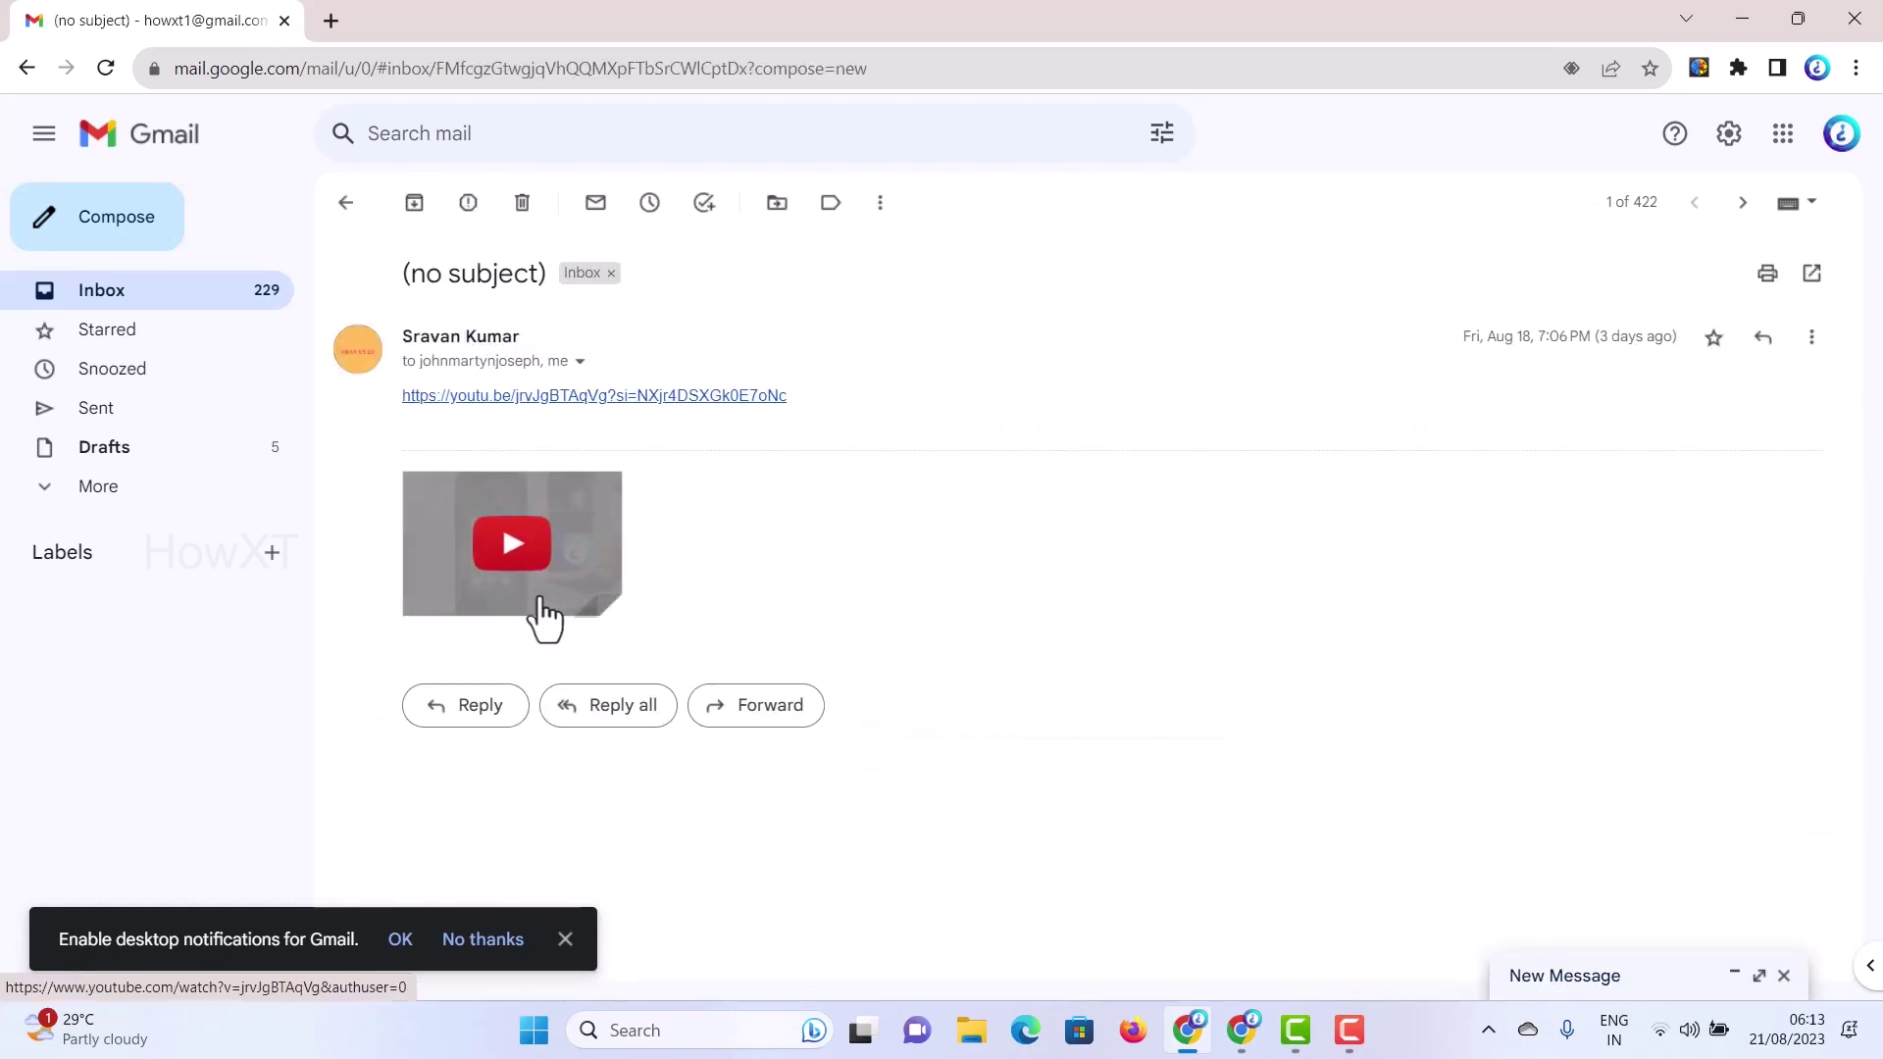
pyautogui.click(486, 708)
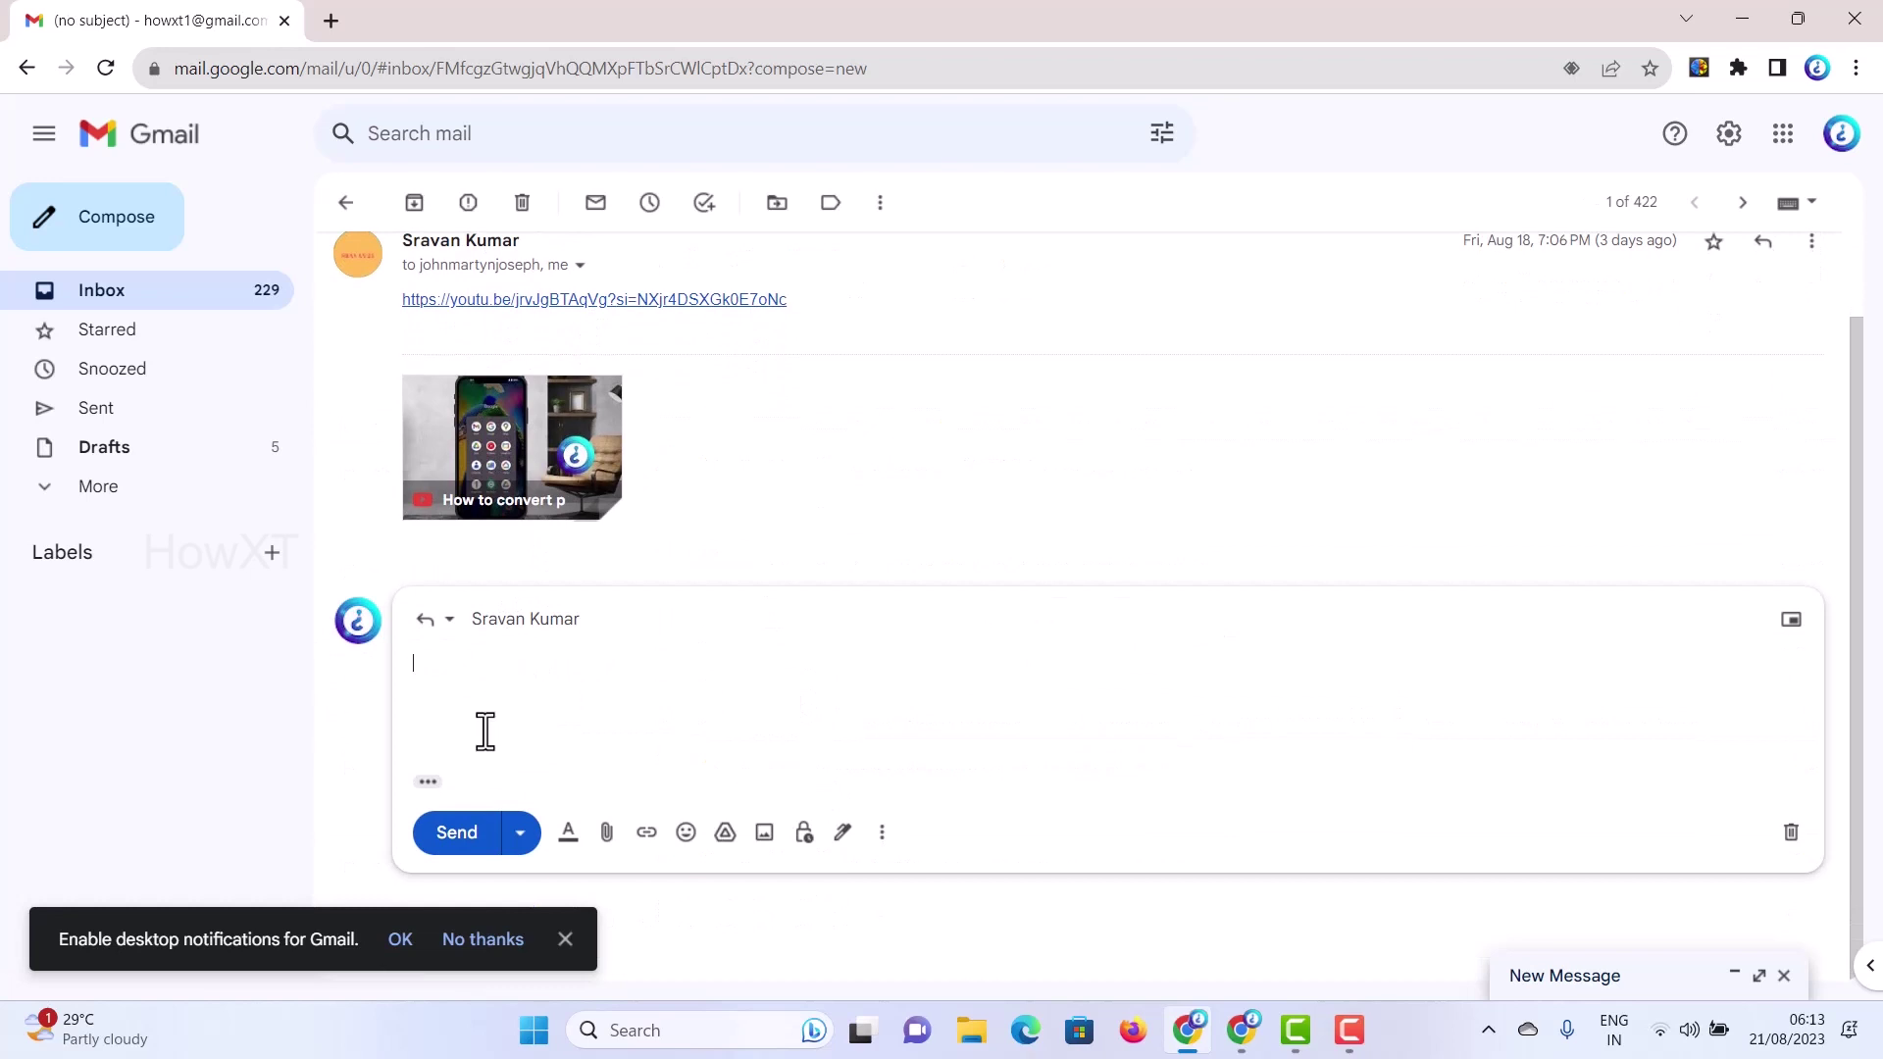
pyautogui.click(428, 782)
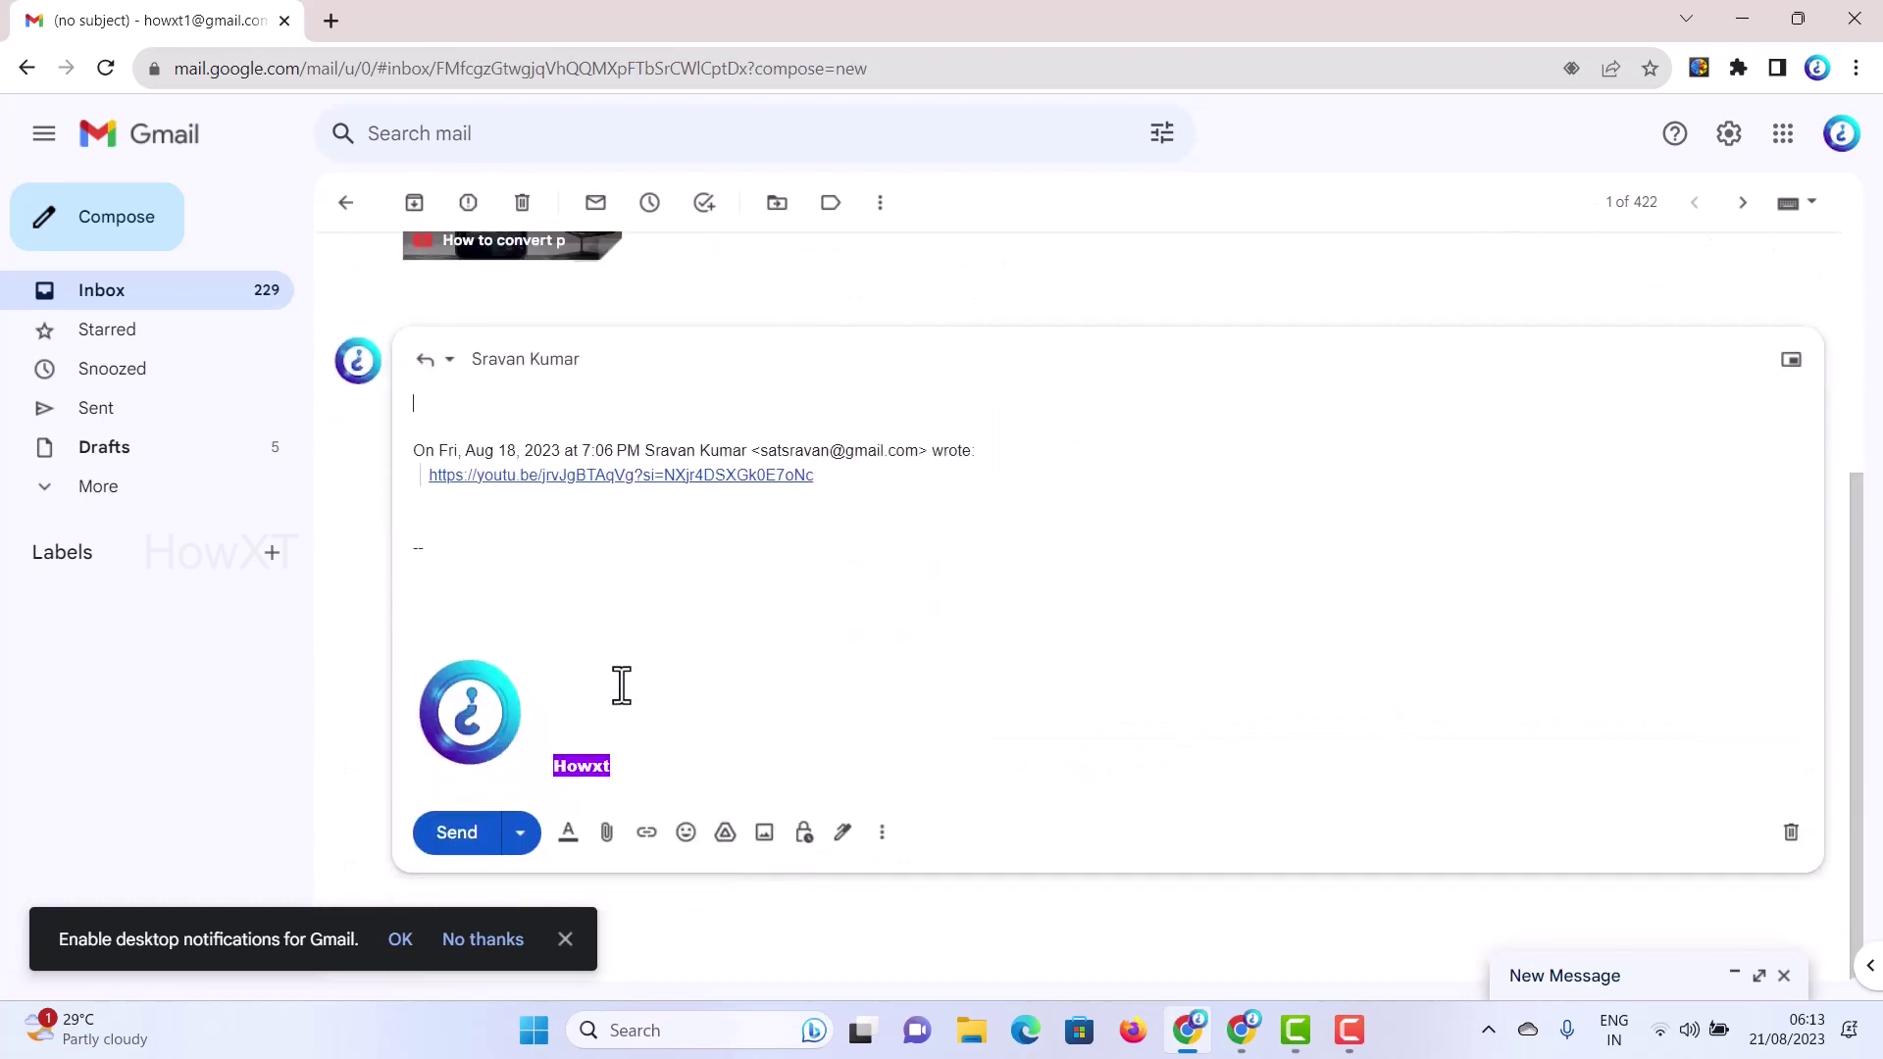